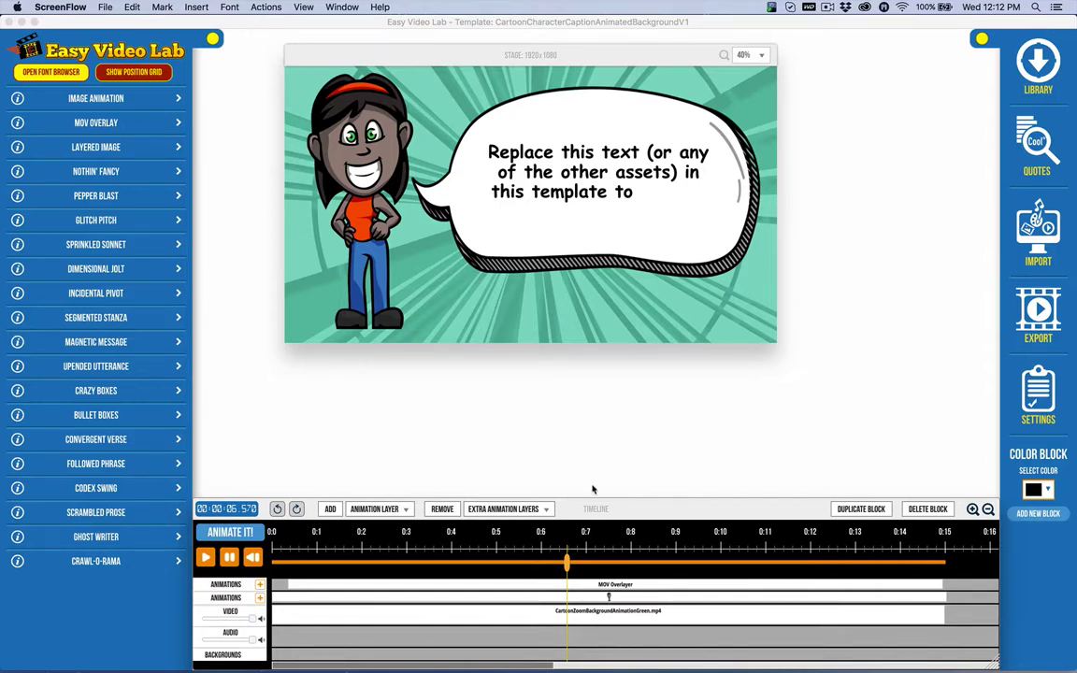
# Examine the settings of the Ghost Writer, MOV Overlayer and character image blocks, and preview the template's playback.
pyautogui.click(546, 456)
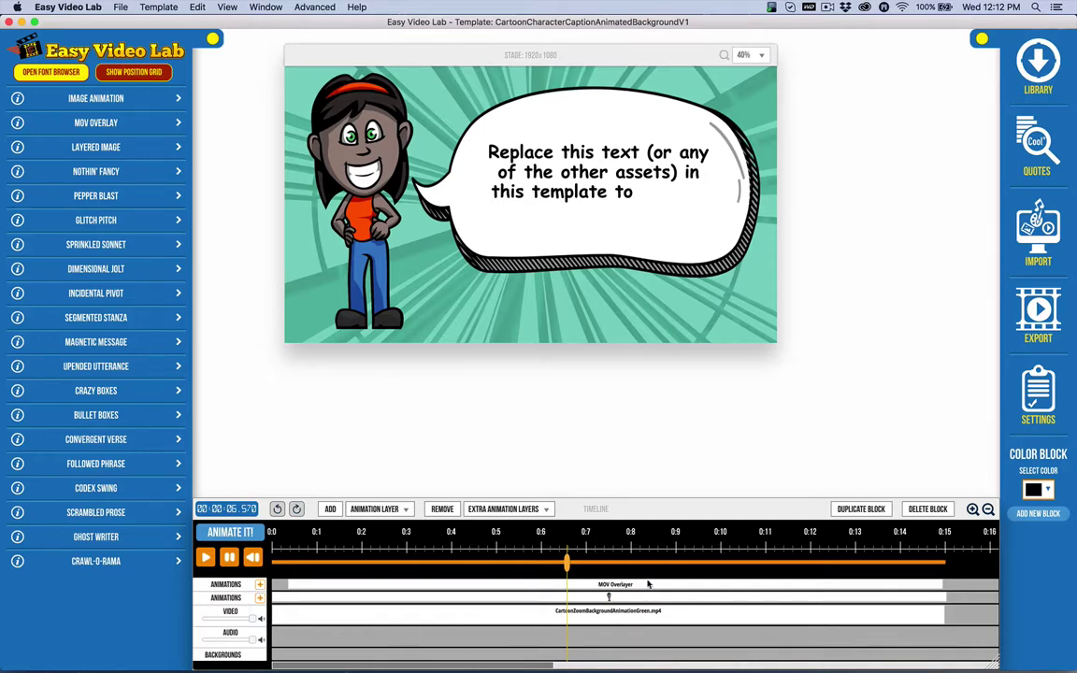
pyautogui.click(632, 586)
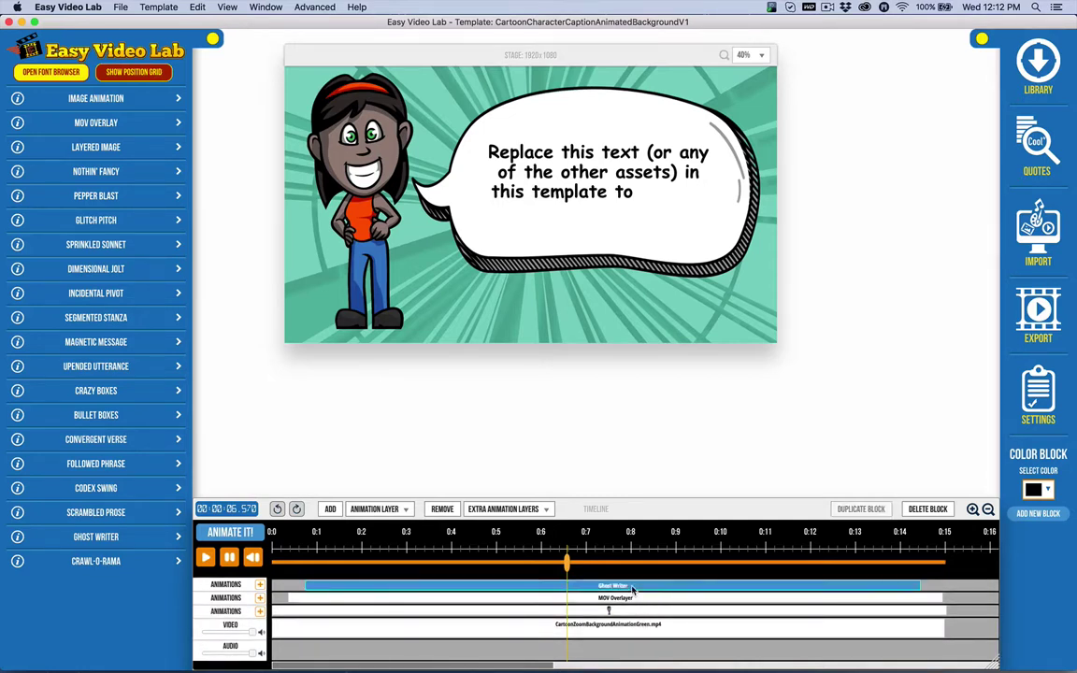
pyautogui.click(635, 598)
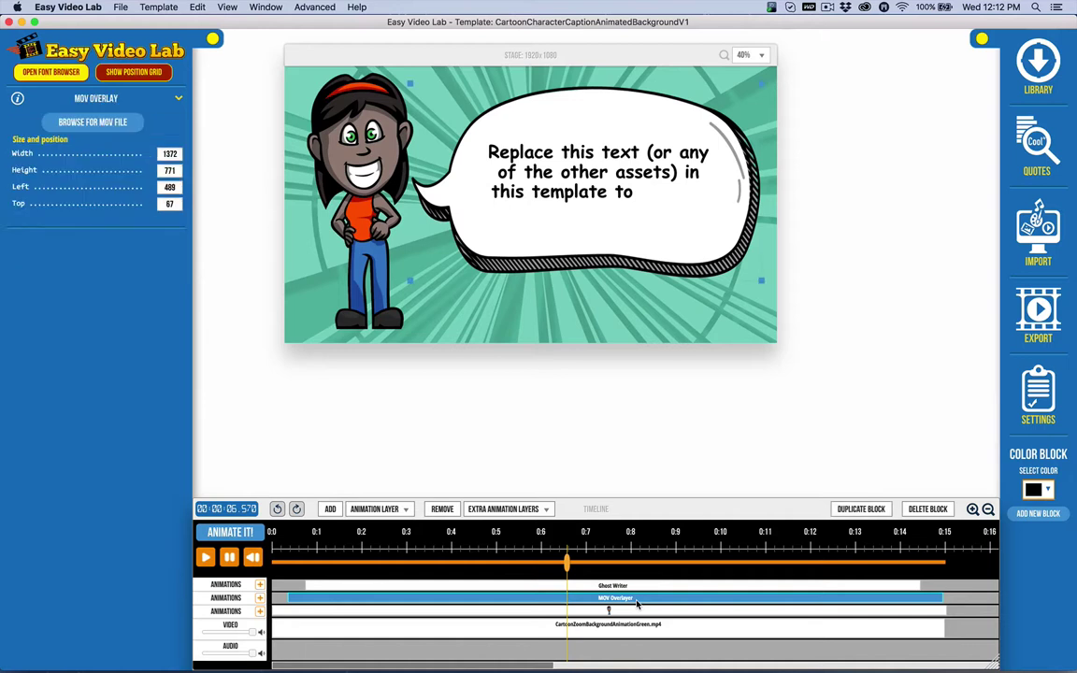
pyautogui.click(598, 611)
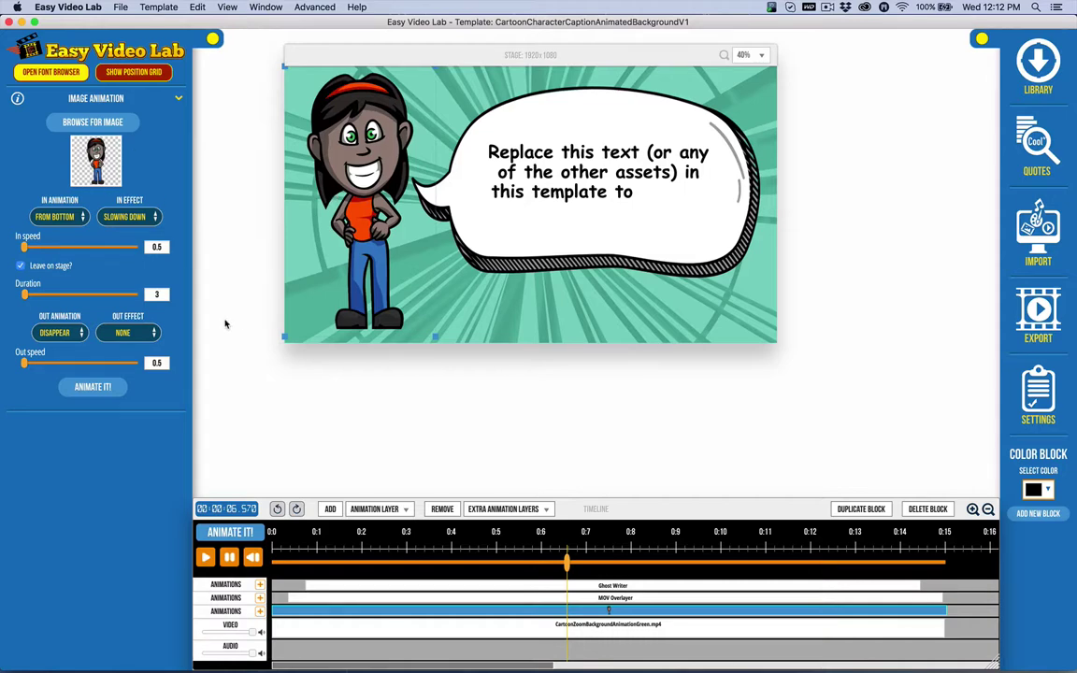
pyautogui.click(205, 557)
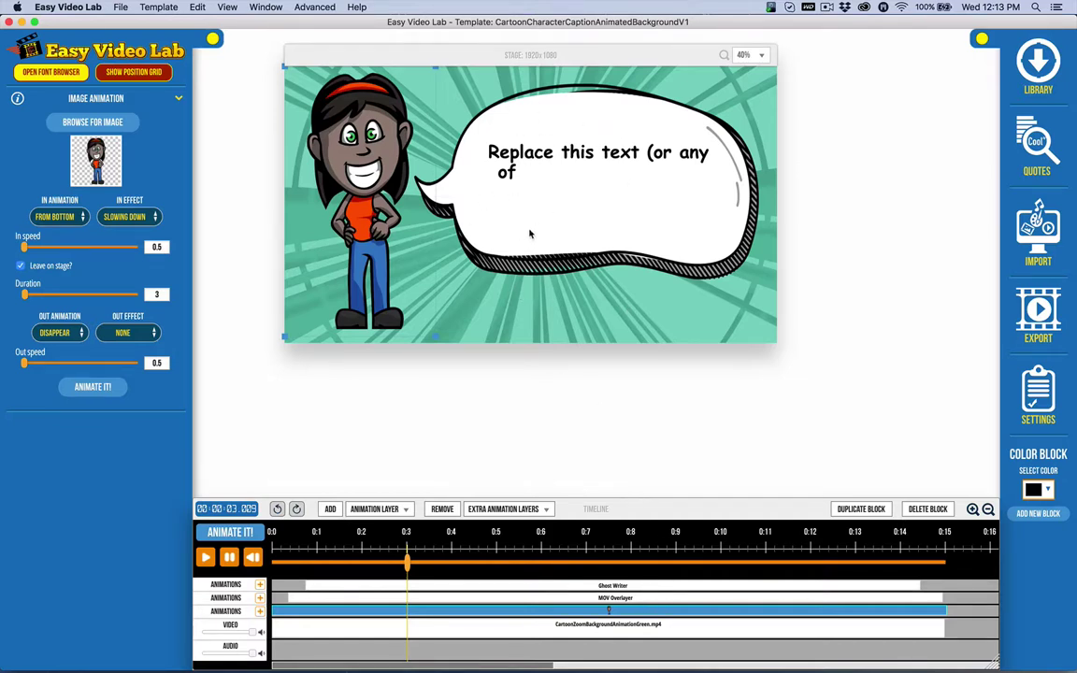
pyautogui.click(617, 586)
pyautogui.click(643, 602)
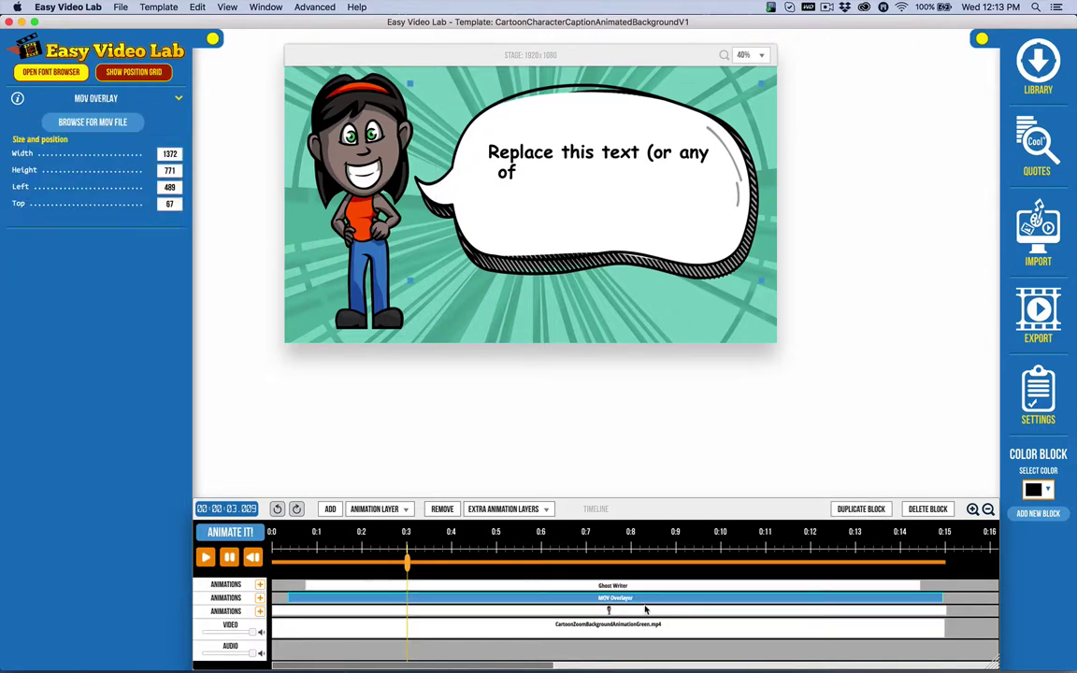
pyautogui.click(644, 611)
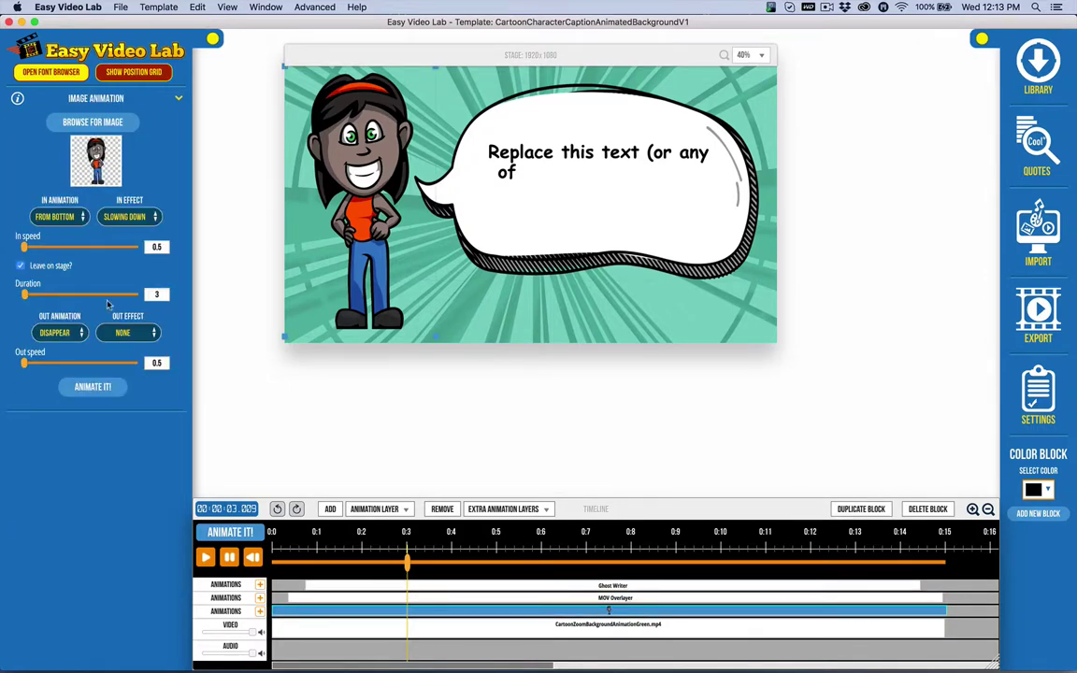
pyautogui.click(106, 104)
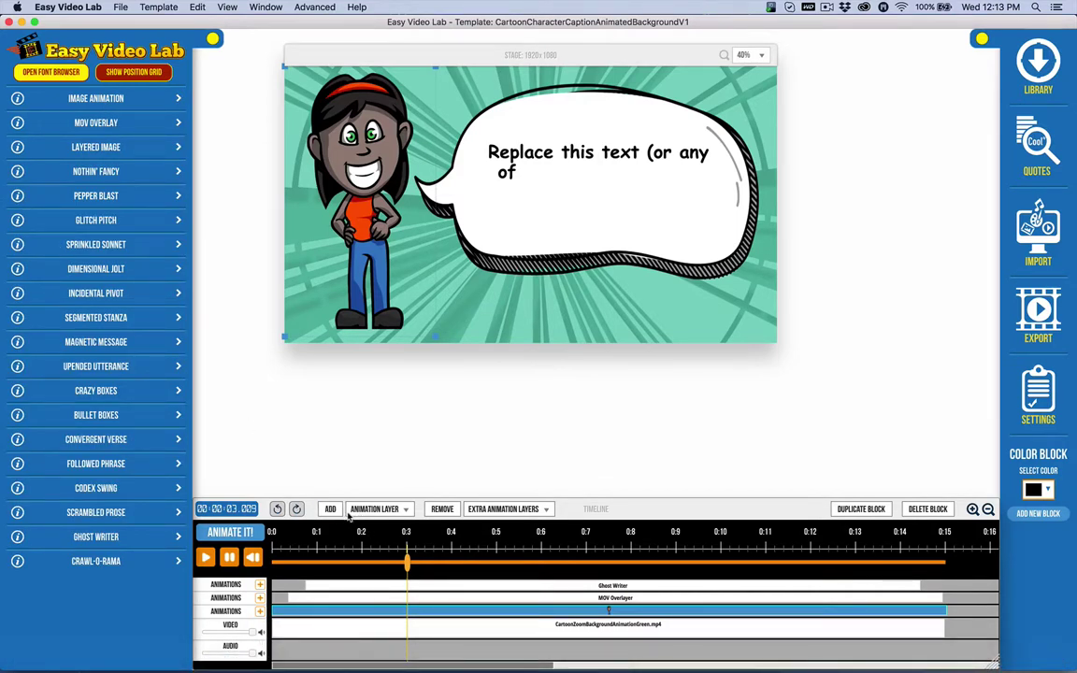
# Add an animation layer to the timeline and insert an empty block at its start.
pyautogui.click(377, 508)
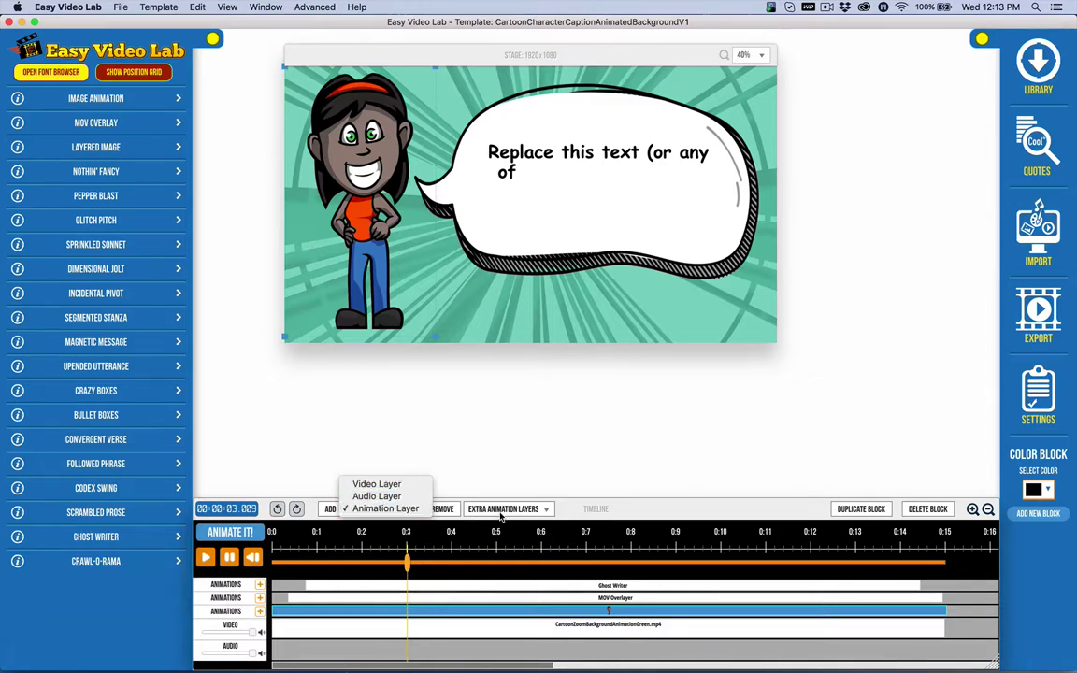
pyautogui.click(385, 509)
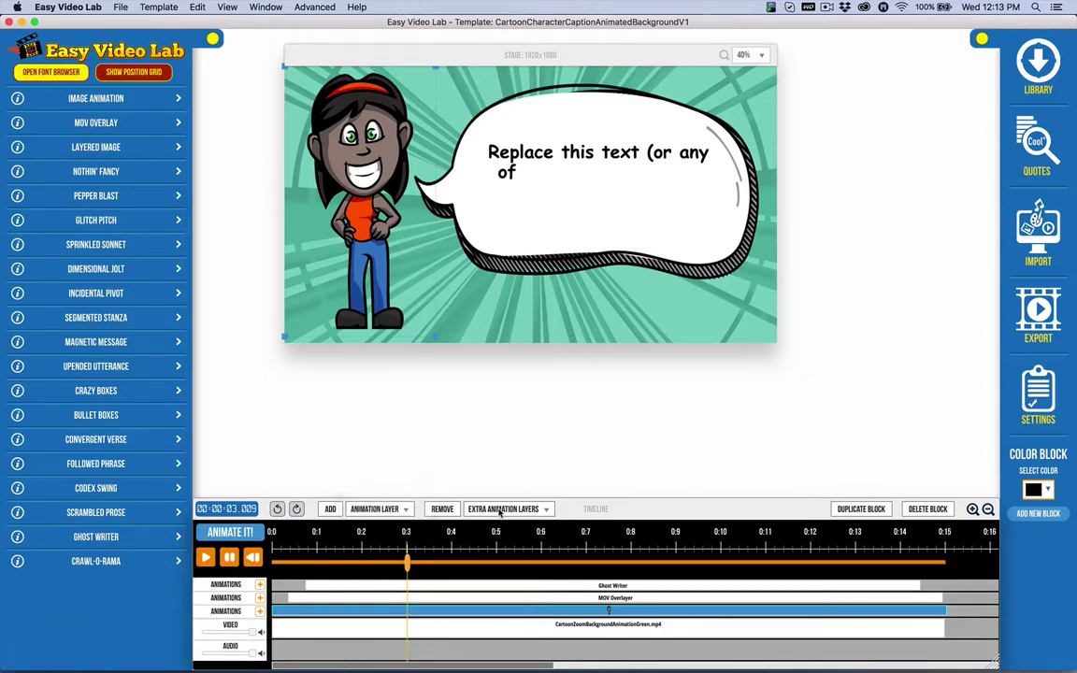
pyautogui.click(329, 510)
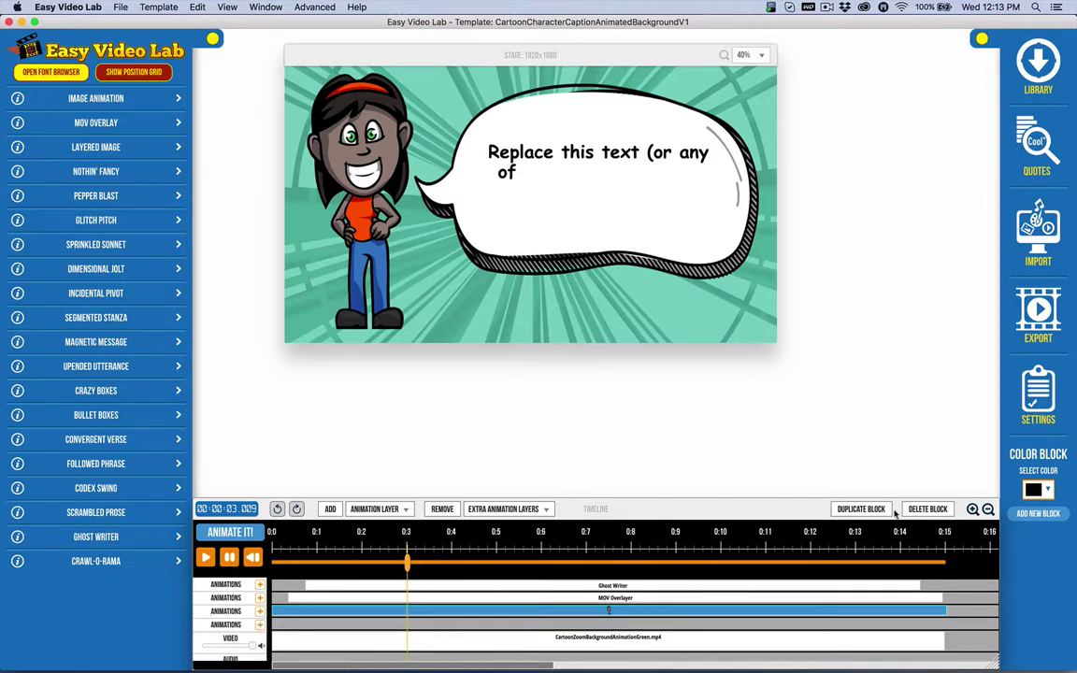
pyautogui.click(254, 558)
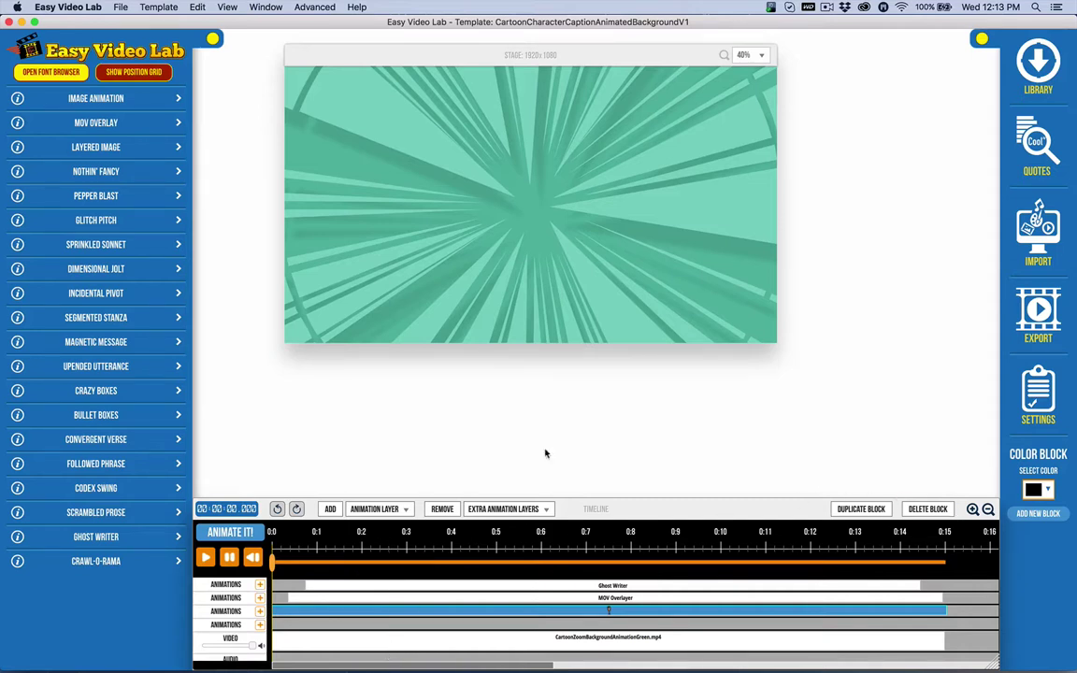
pyautogui.click(261, 625)
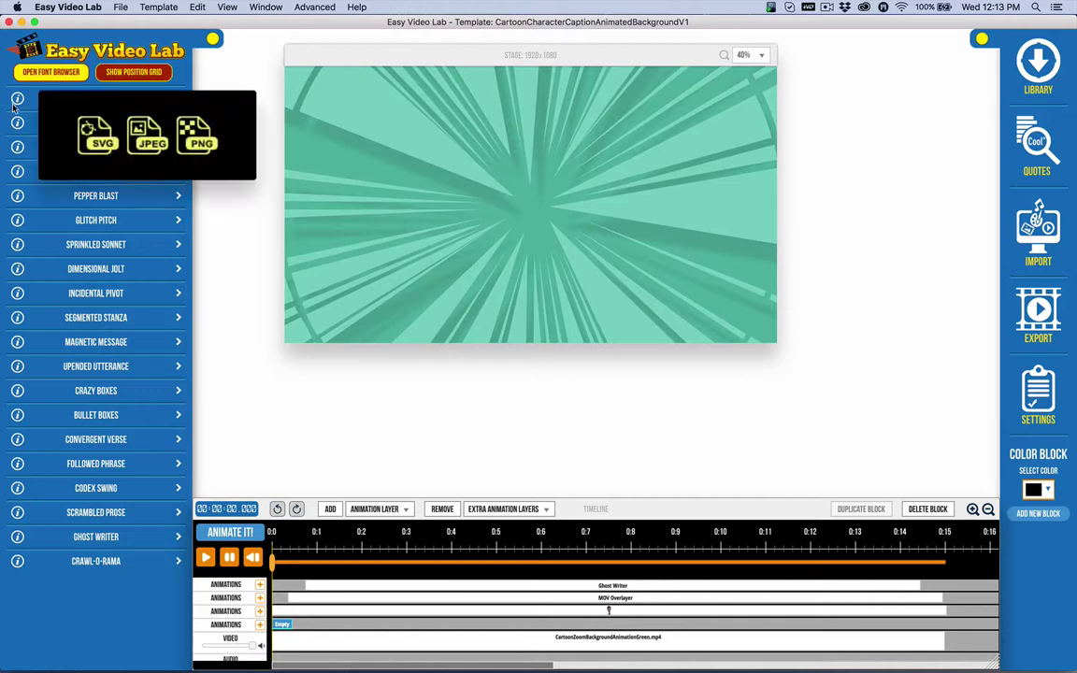
# View the Pepper Blast animation preview and read the help information for the Glitch Pitch animation.
pyautogui.moveTo(19, 196)
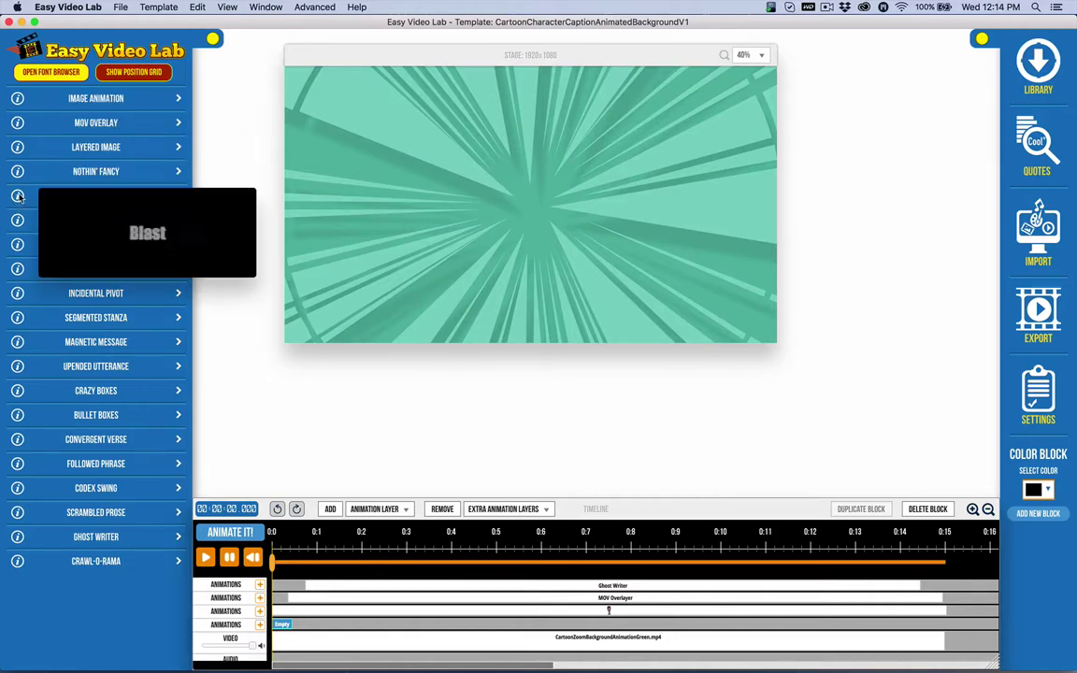
pyautogui.click(18, 220)
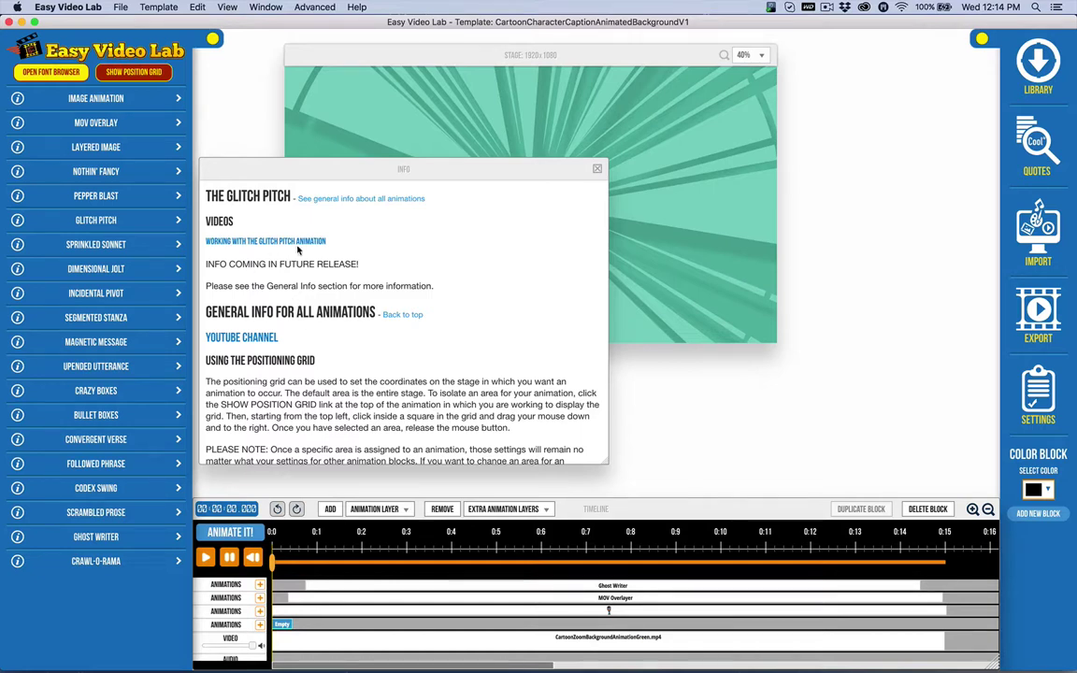
pyautogui.click(598, 170)
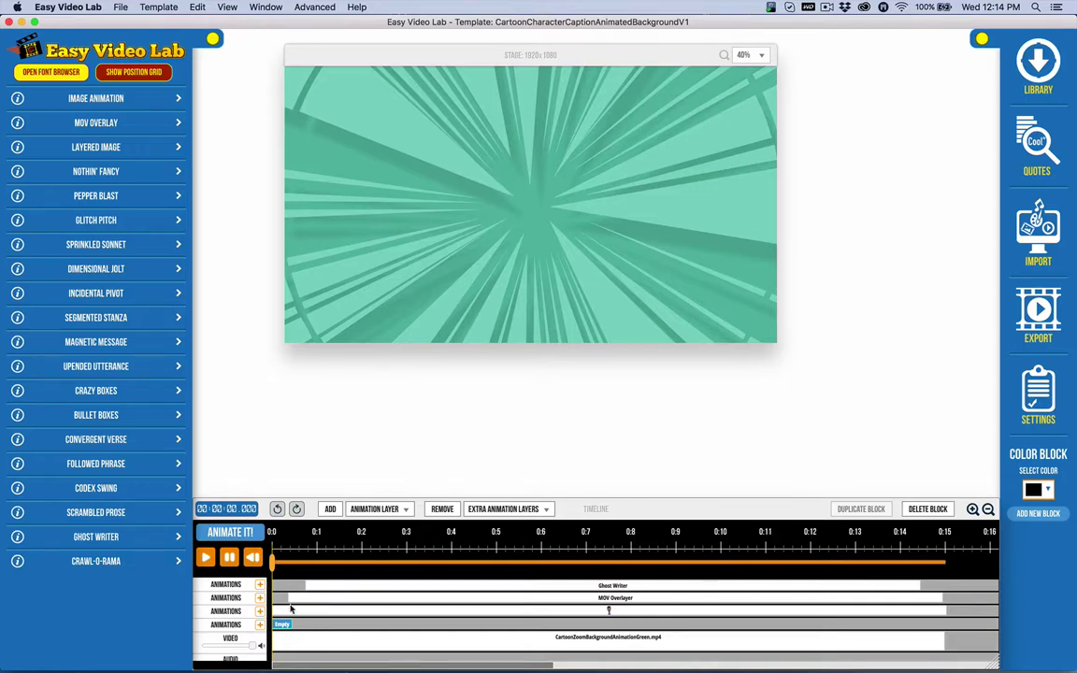
# Delete the empty block from the added animation layer.
pyautogui.click(927, 508)
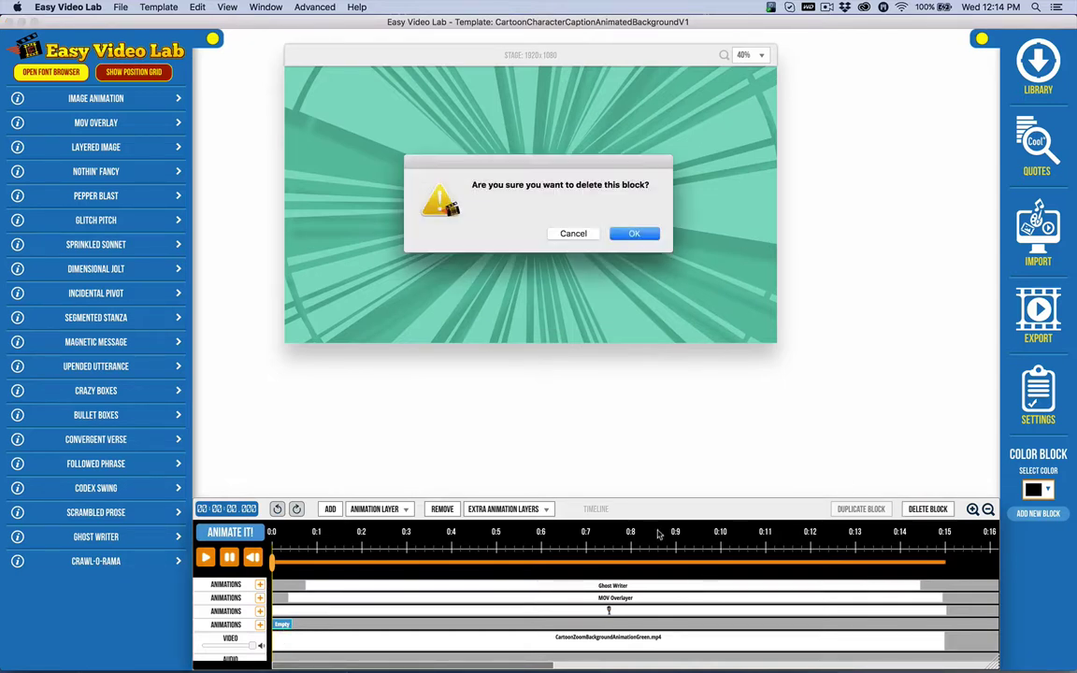
pyautogui.click(634, 233)
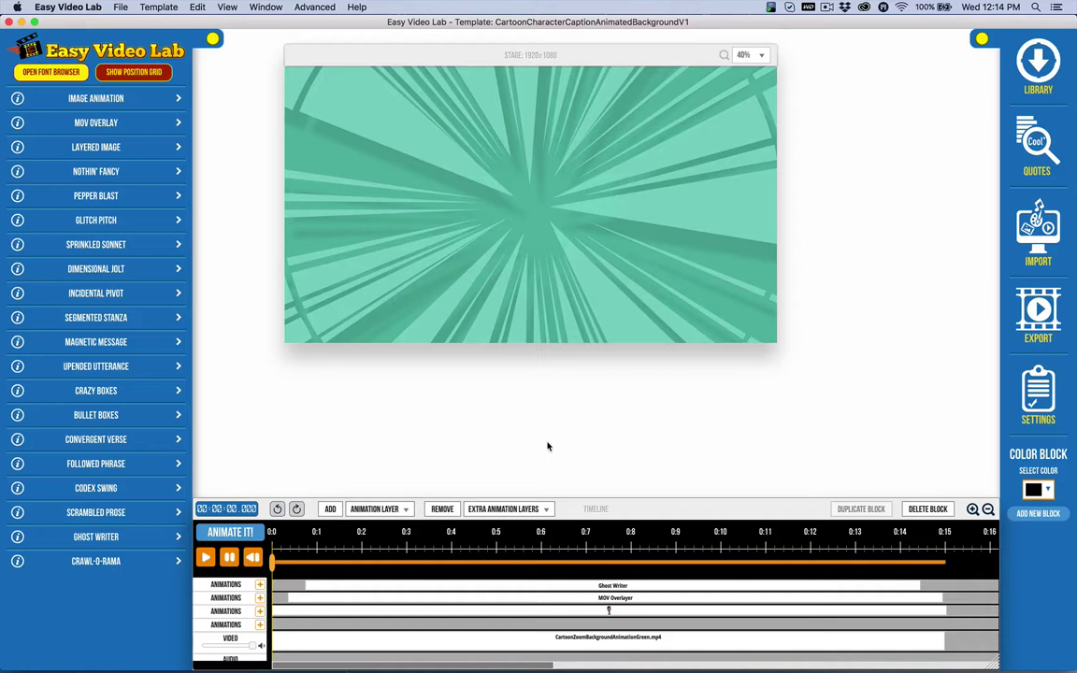
# Add two more empty animation layers and remove all the extra animation layers from the timeline.
pyautogui.click(496, 512)
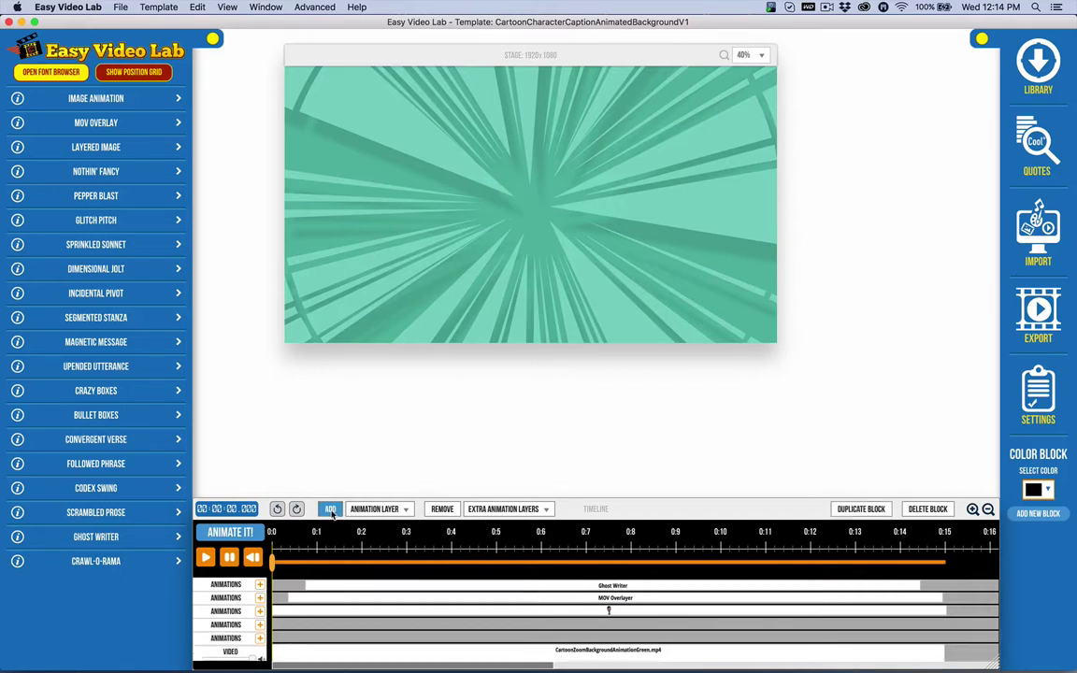
pyautogui.click(491, 513)
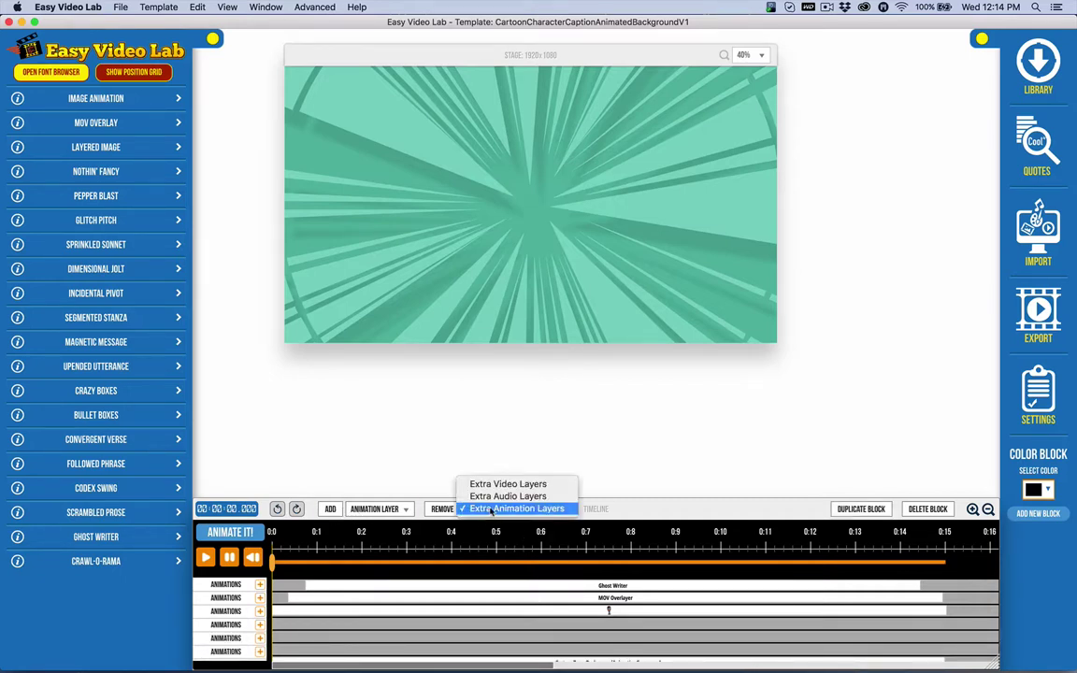
pyautogui.click(506, 511)
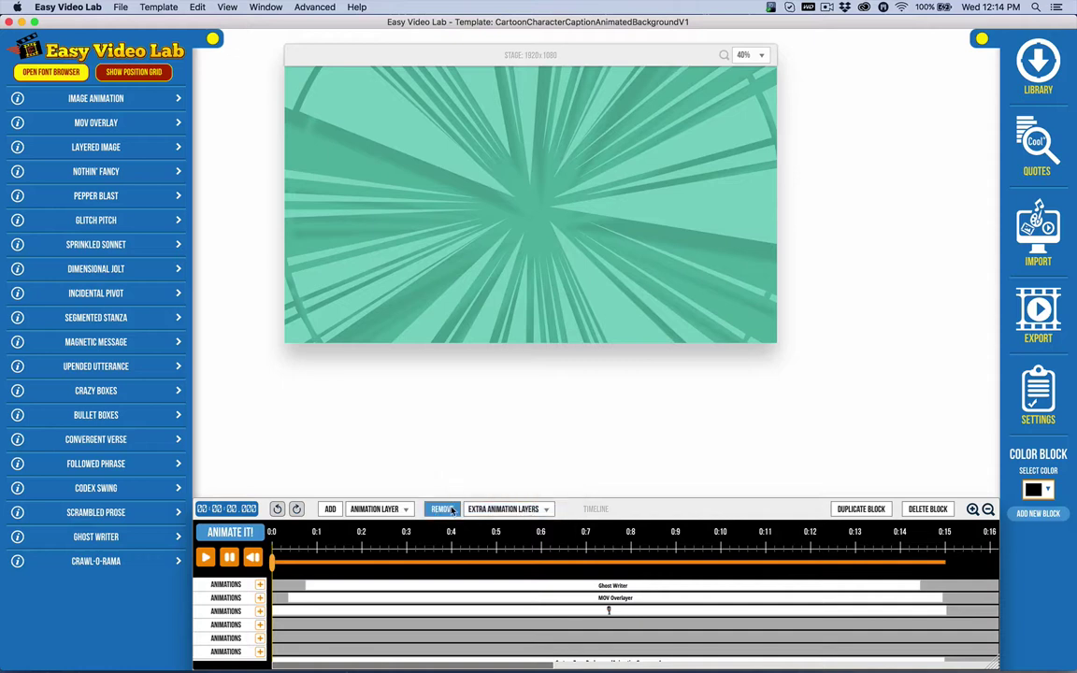
pyautogui.click(442, 510)
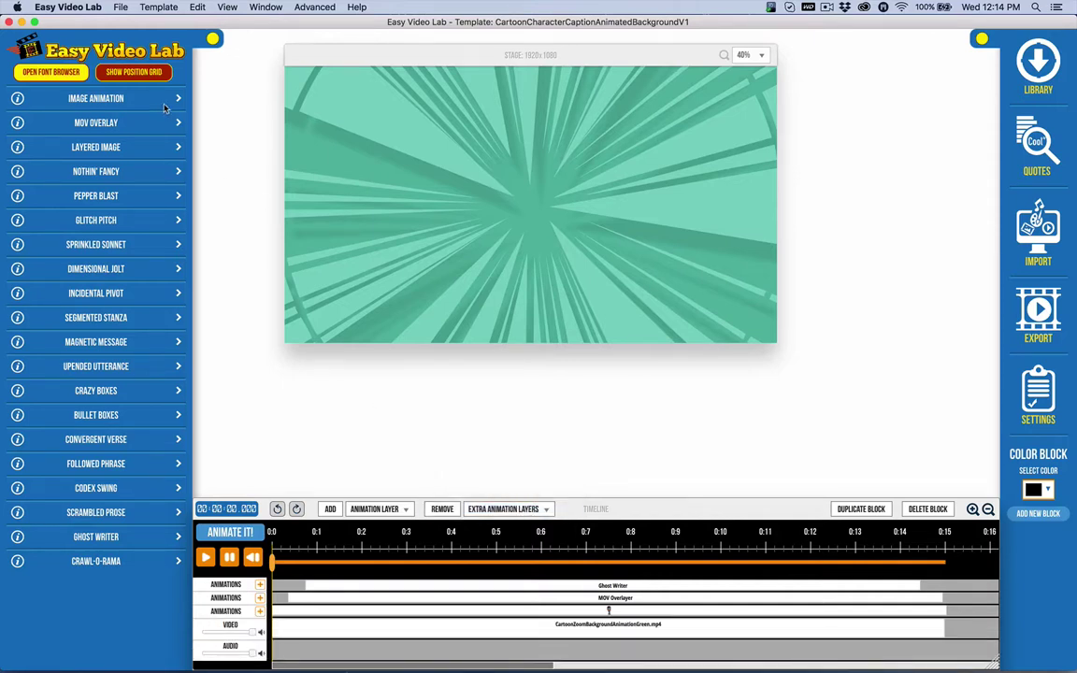
# View the available fonts in the font browser and close it.
pyautogui.click(42, 75)
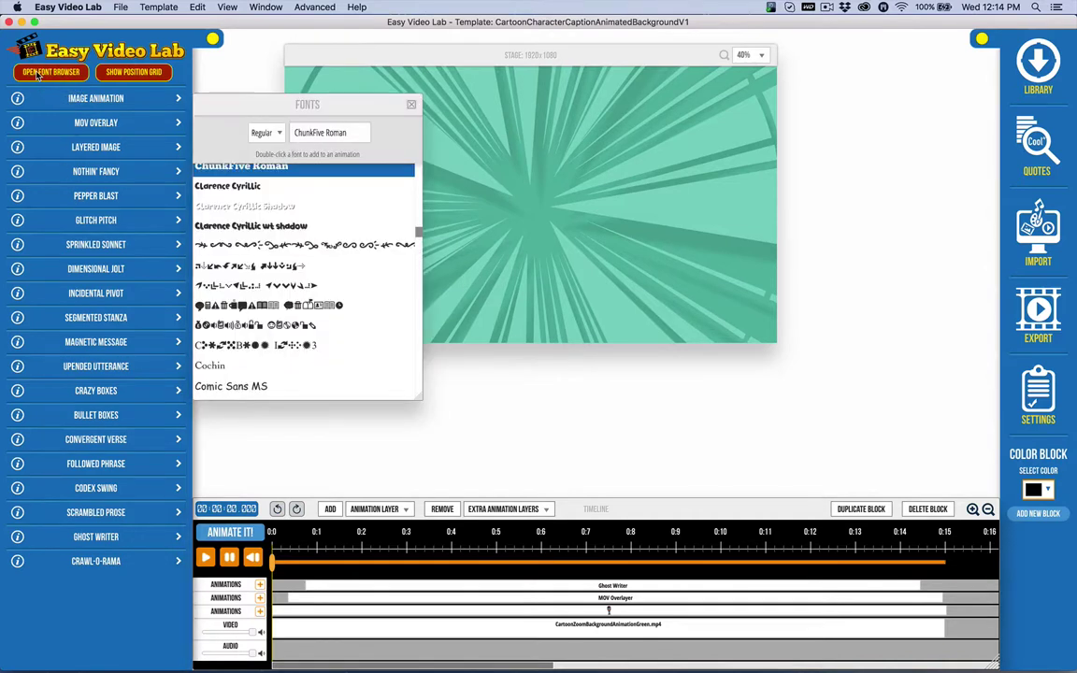
pyautogui.click(411, 104)
# Mark an area covering nearly the whole stage with the position grid, and hide the grid.
pyautogui.click(135, 75)
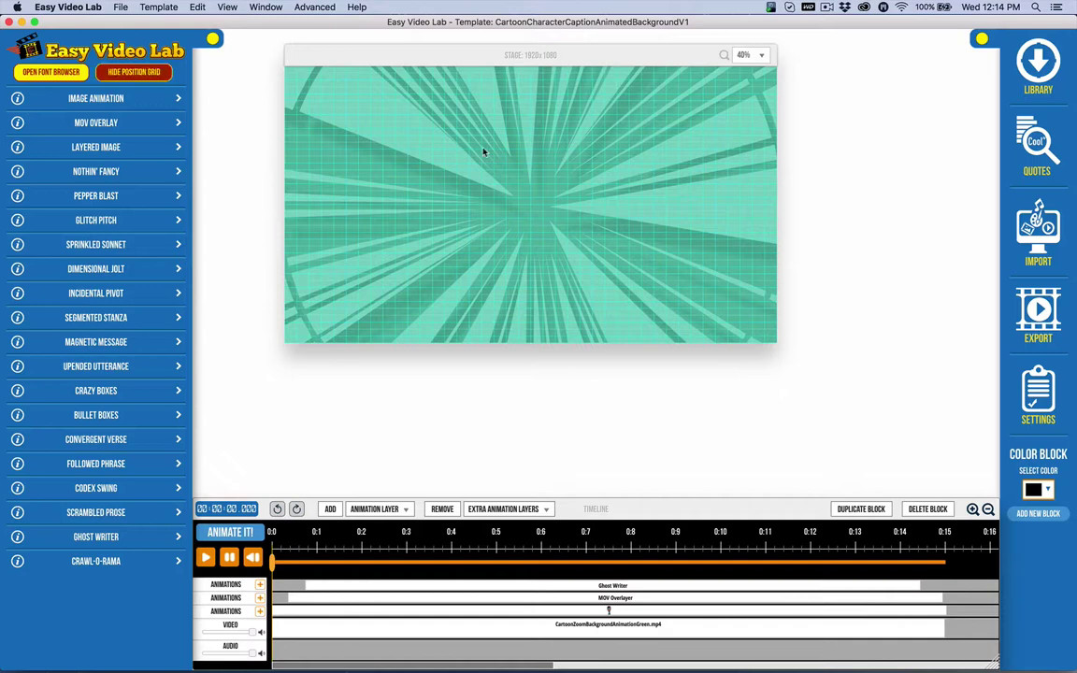
pyautogui.moveTo(313, 90); pyautogui.dragTo(757, 320)
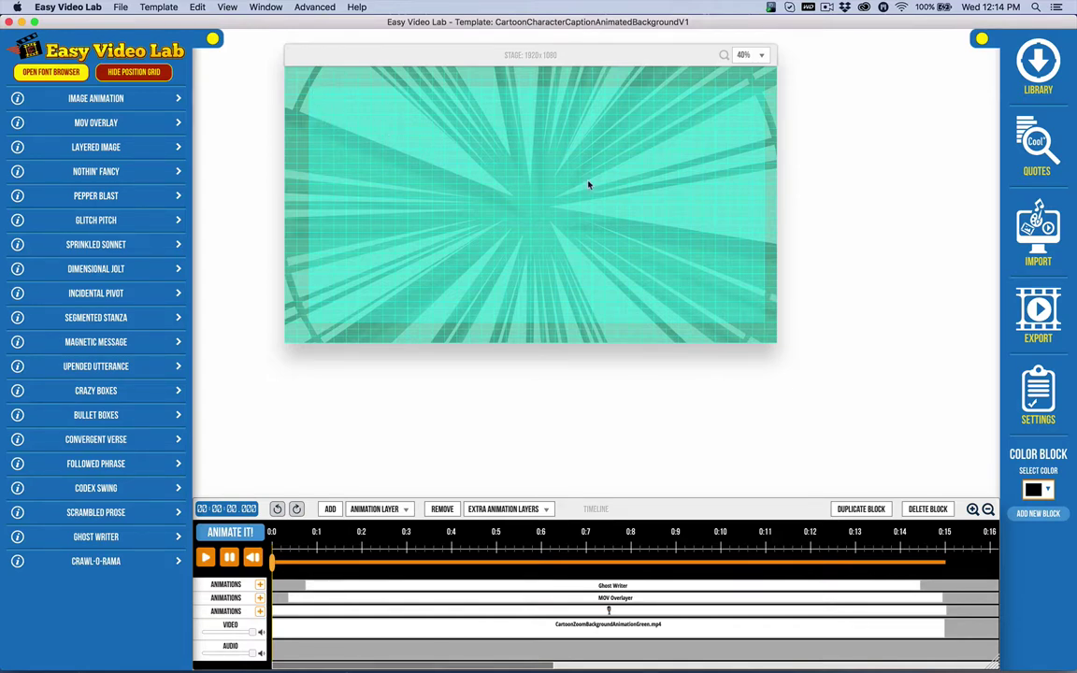
pyautogui.click(142, 71)
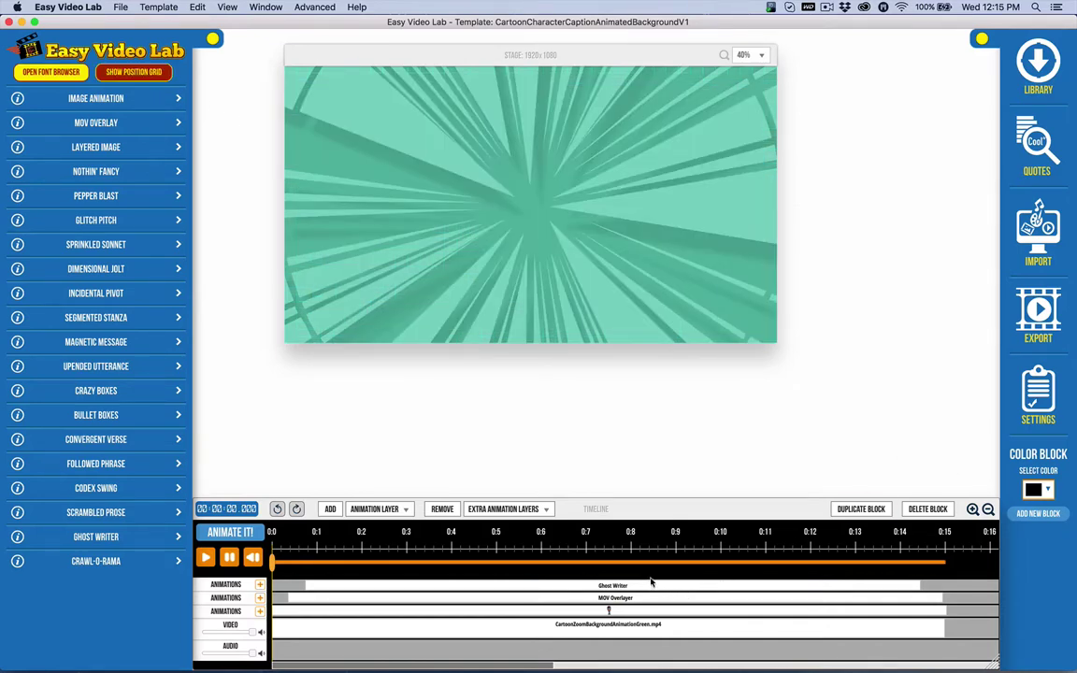
# Preview the stage at about 7.8 seconds on the timeline.
pyautogui.click(619, 561)
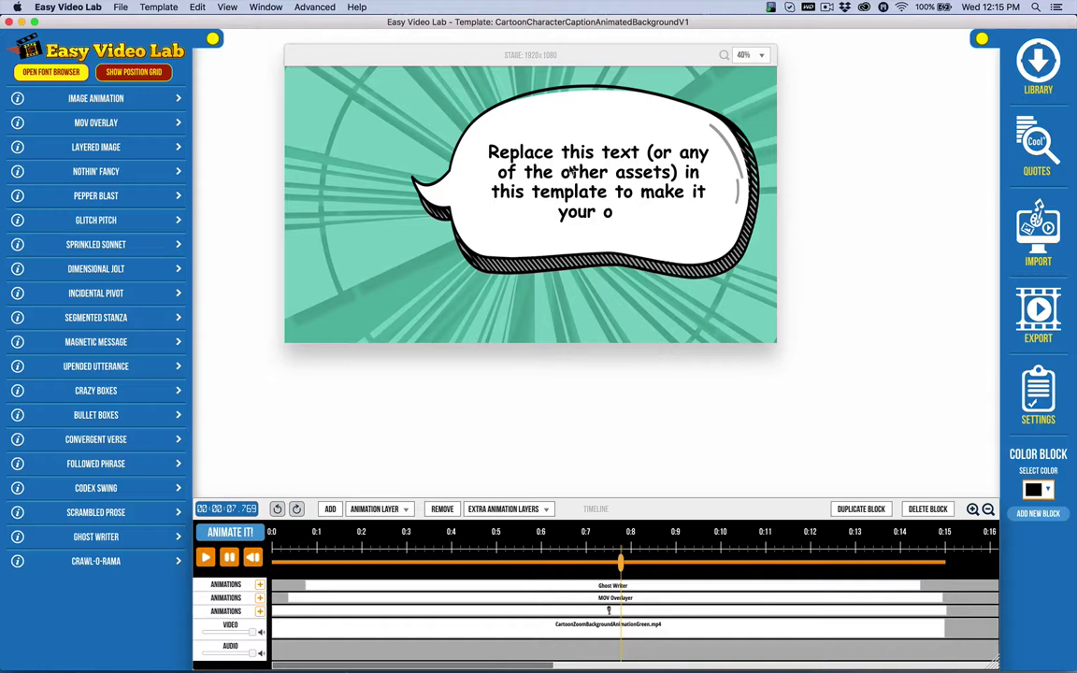
pyautogui.click(146, 77)
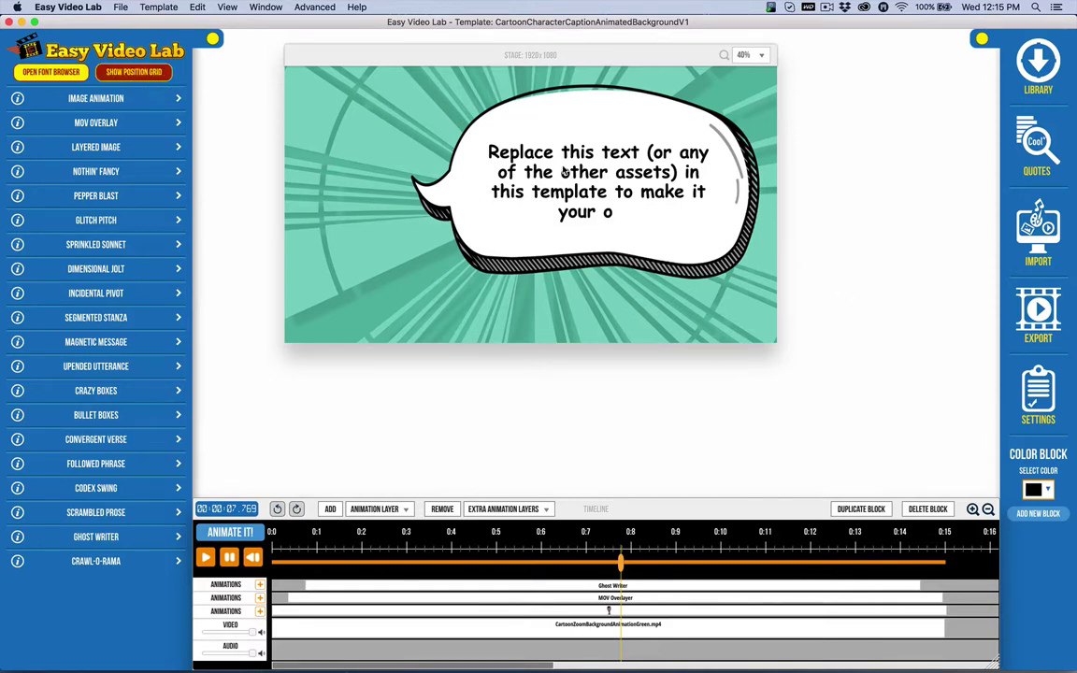
pyautogui.click(106, 77)
pyautogui.click(106, 77)
# Open the library's local folder search and limit the media search to images.
pyautogui.click(1045, 58)
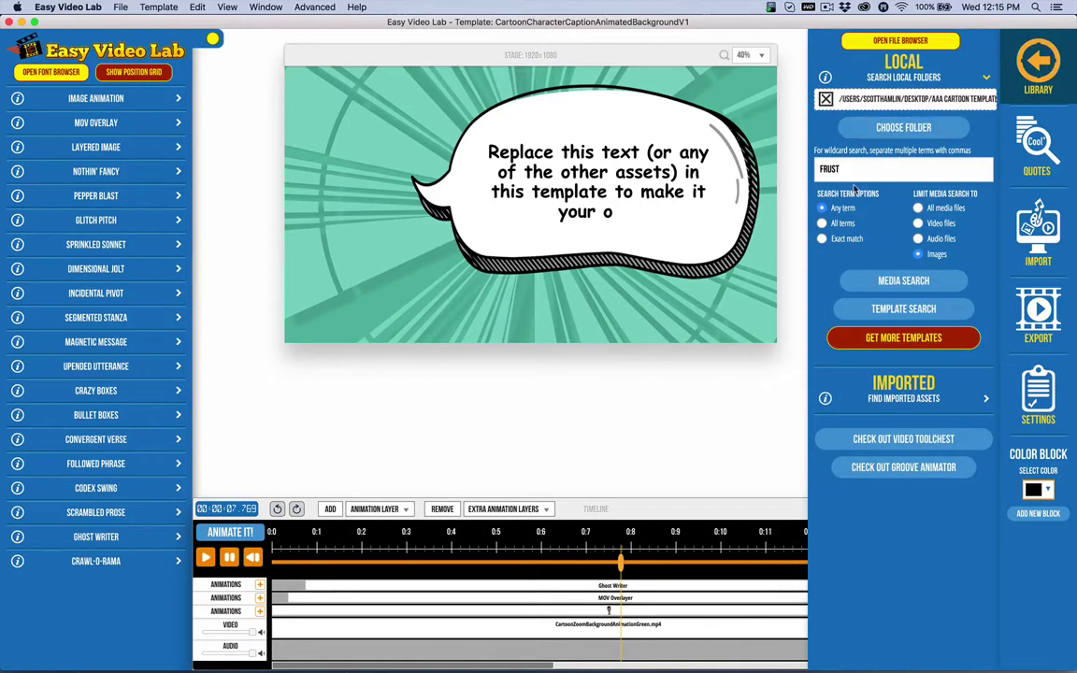
pyautogui.click(918, 223)
pyautogui.click(920, 256)
# Select the character image block on the timeline and run the animation to about 2 seconds.
pyautogui.click(481, 579)
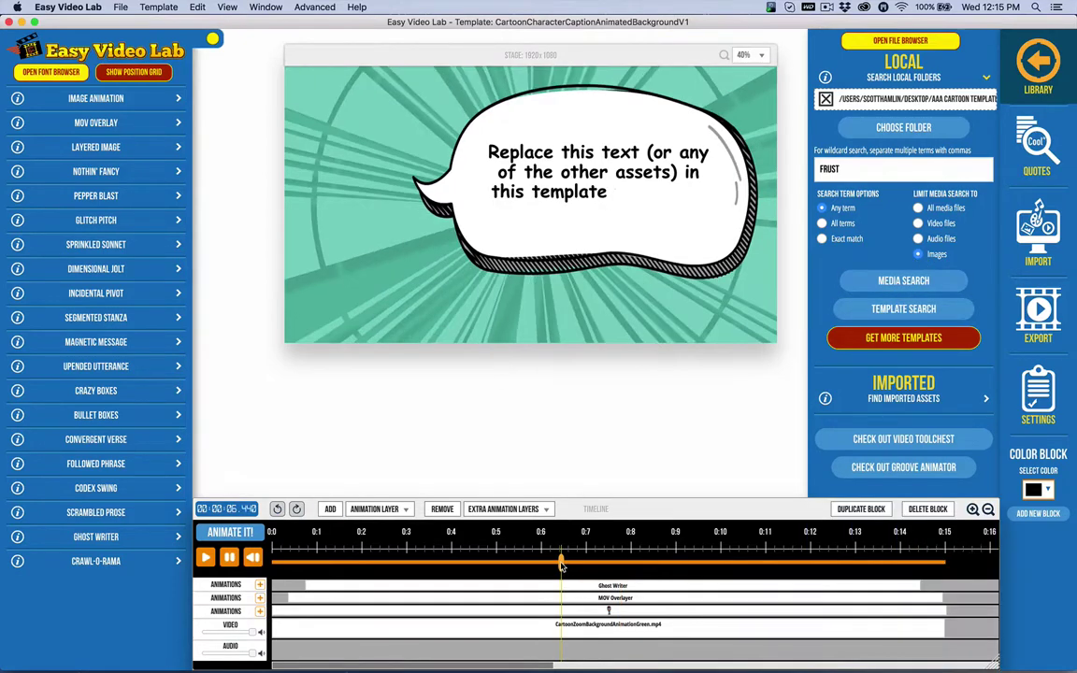
pyautogui.click(641, 612)
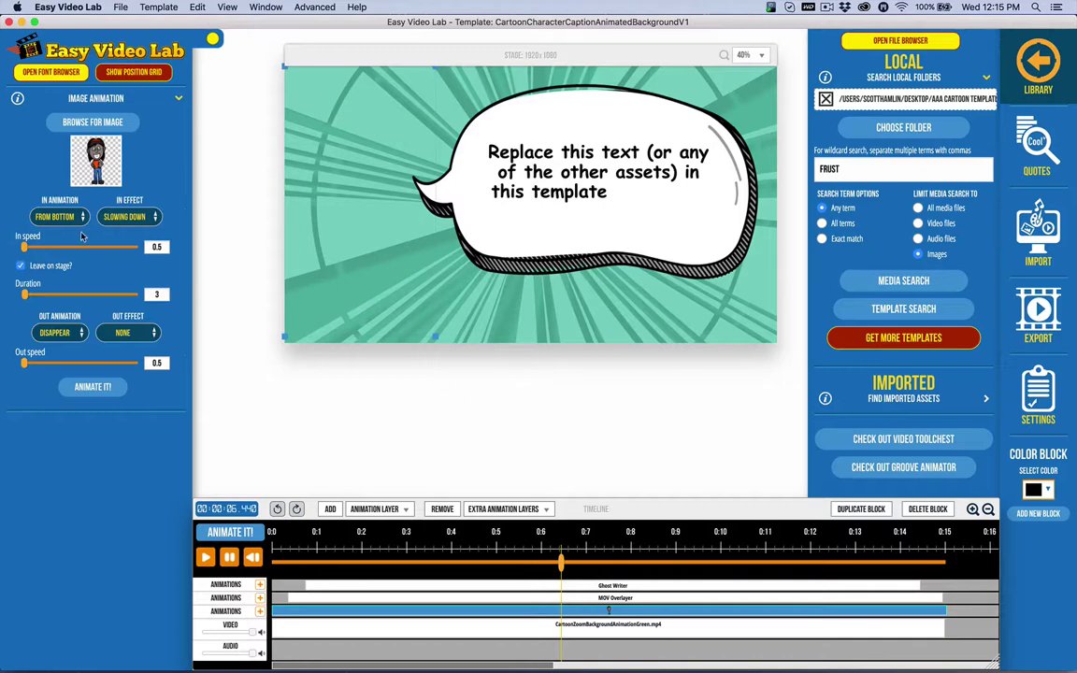
pyautogui.click(231, 532)
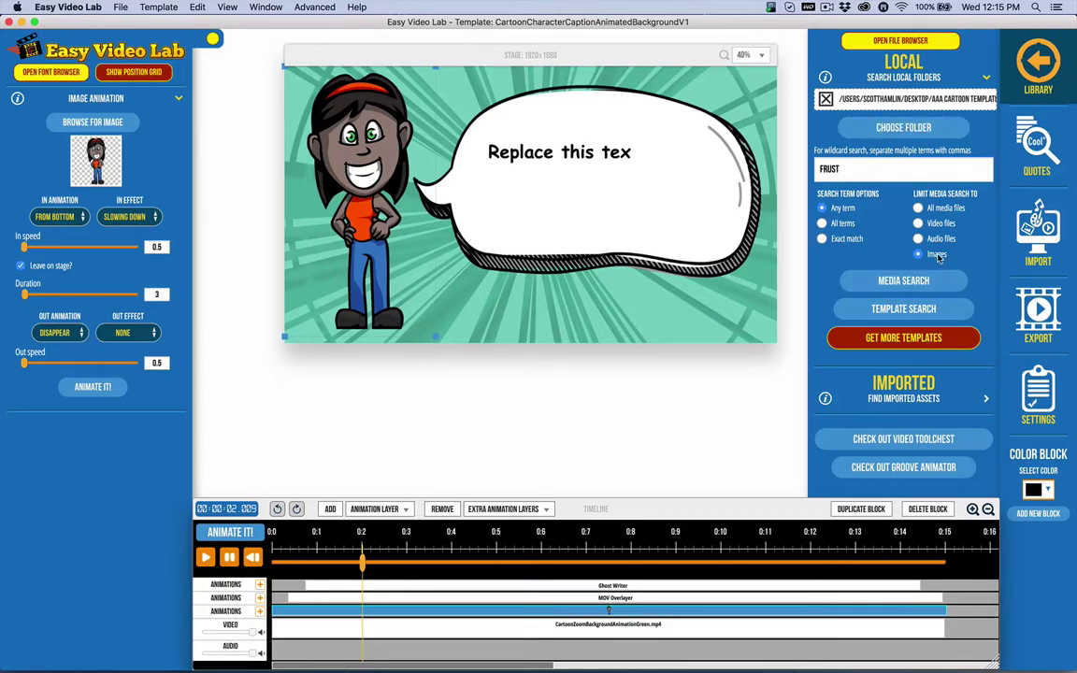
# Search the local images for FRUST and replace the character with CasualCartoonWomanLadyFemaleAngryAnnoyedMadFrustratedExpressionPose.png as an animation.
pyautogui.click(903, 280)
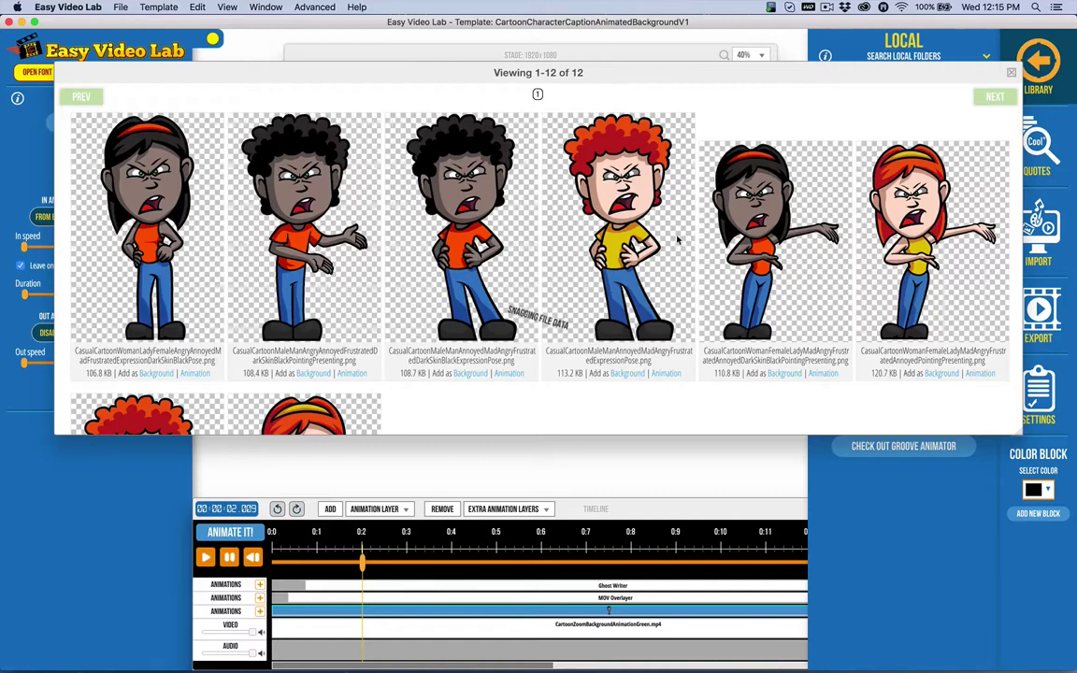
pyautogui.scroll(-5, 440, 373)
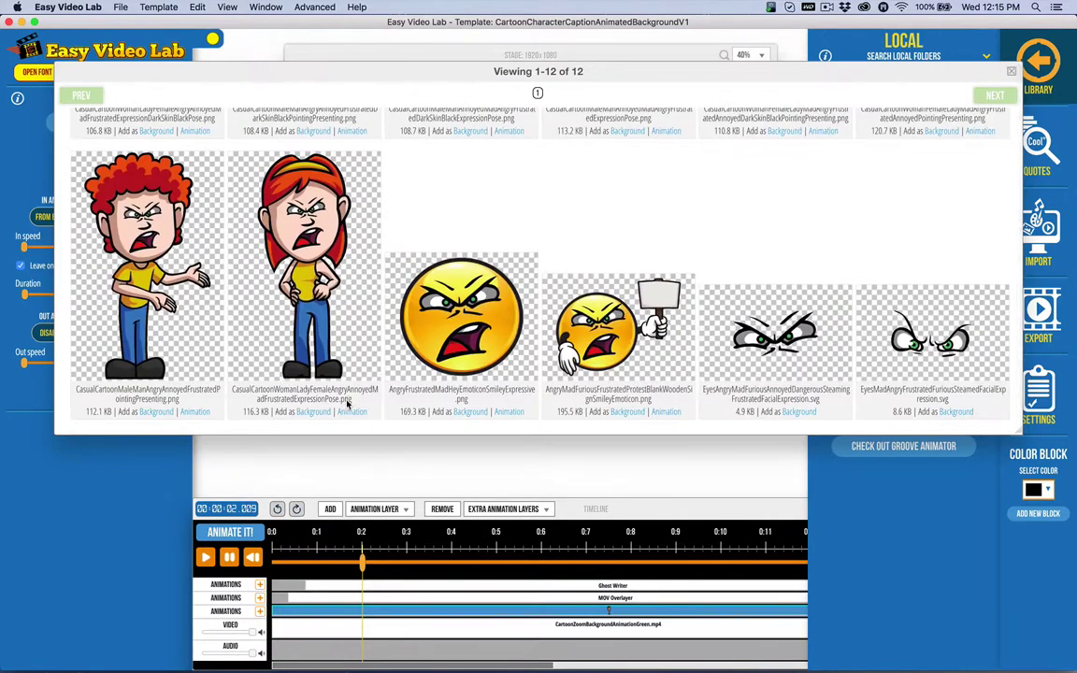
pyautogui.click(353, 413)
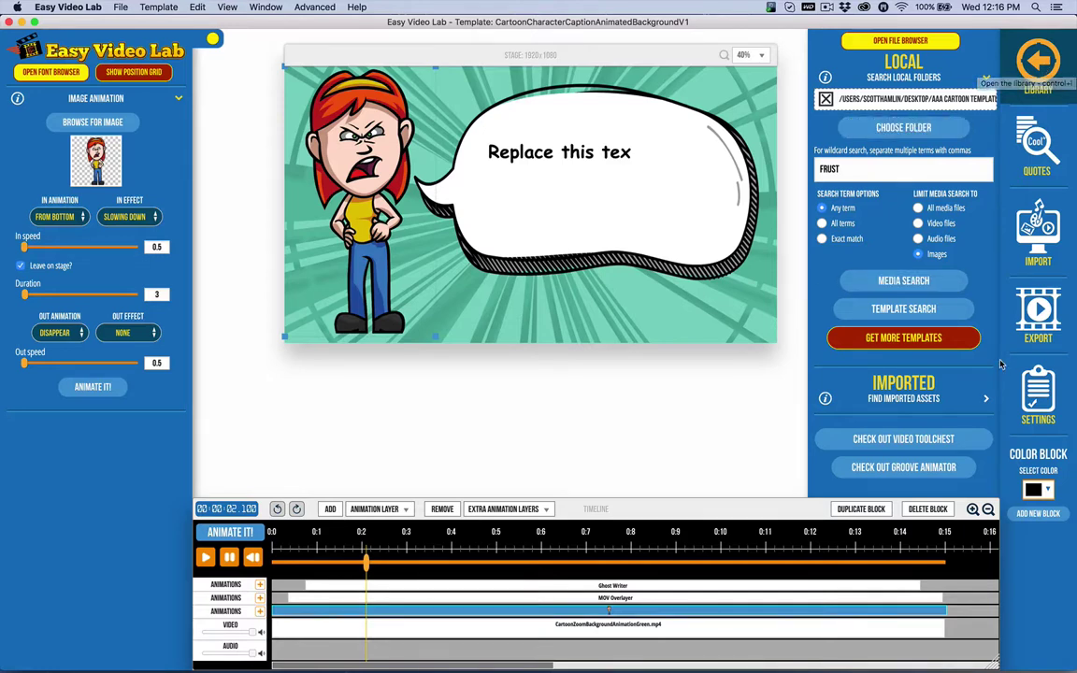
# Close the library and look over the quotes search before closing it as well.
pyautogui.click(1041, 65)
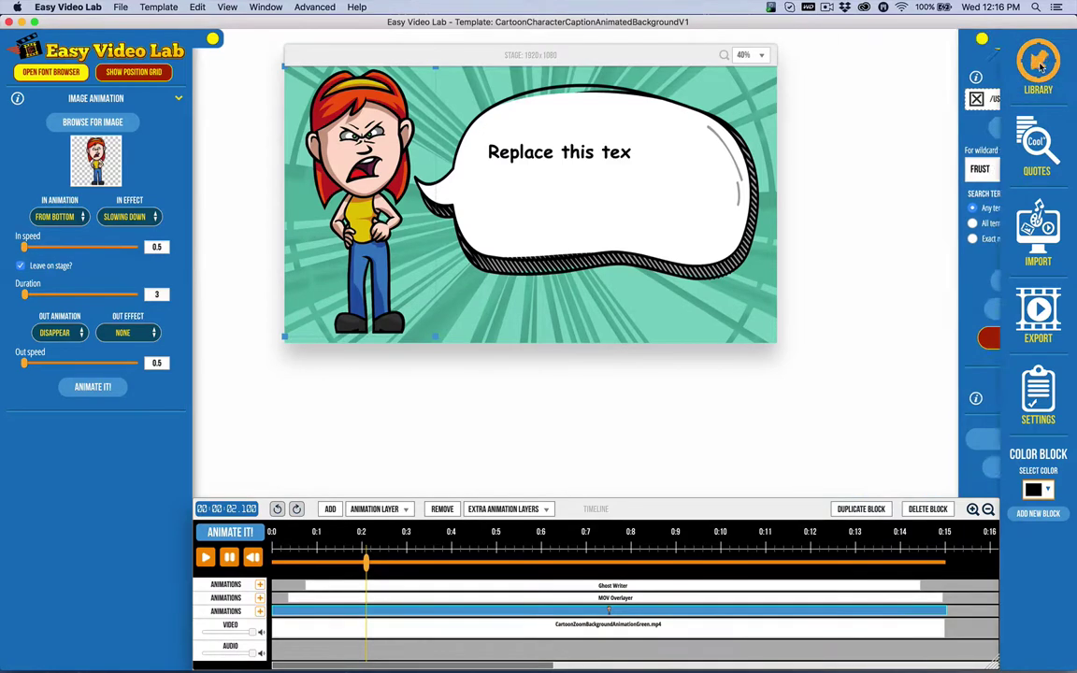
pyautogui.click(1035, 145)
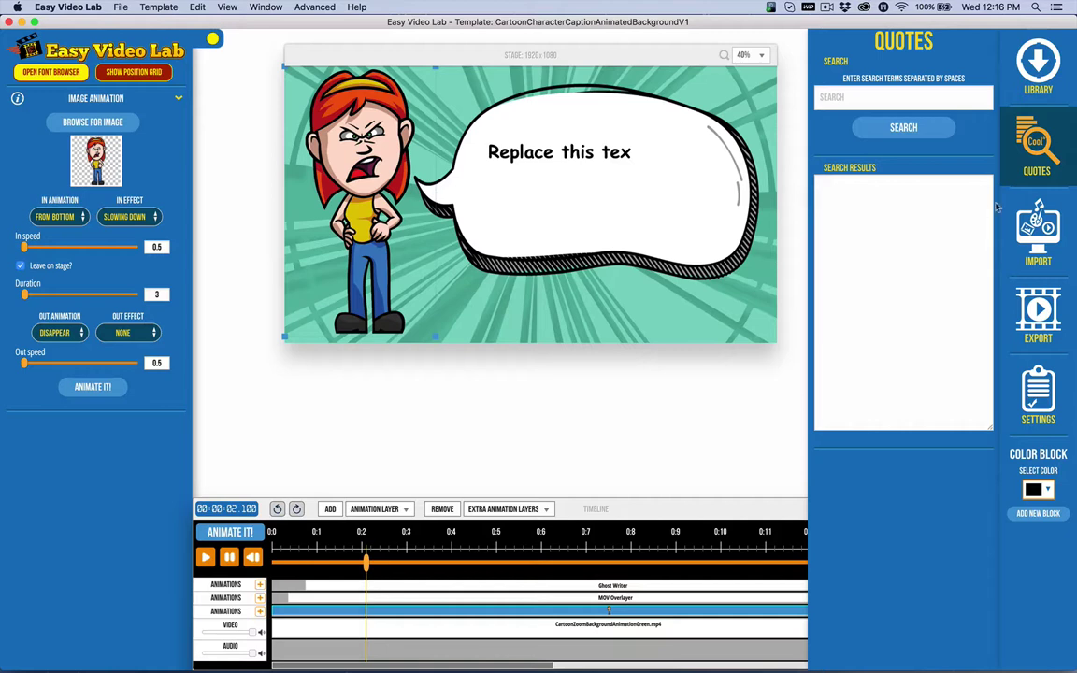
pyautogui.click(1036, 145)
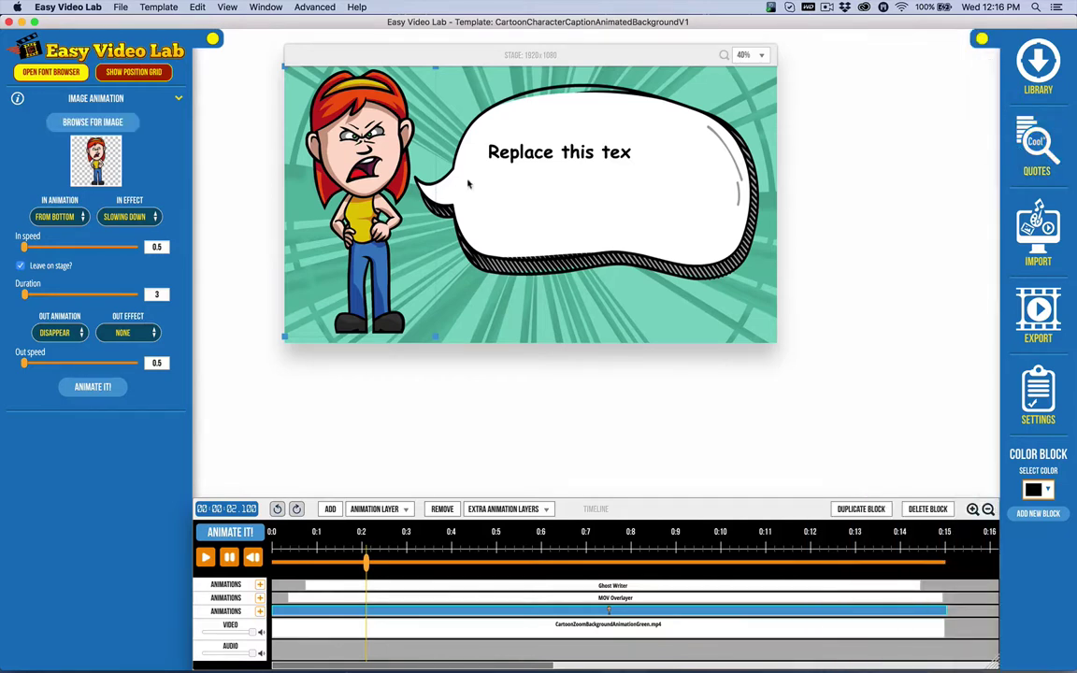
# Look over the import options and browse the AAA Cartoon Templates folder for a character image without choosing one.
pyautogui.click(1037, 229)
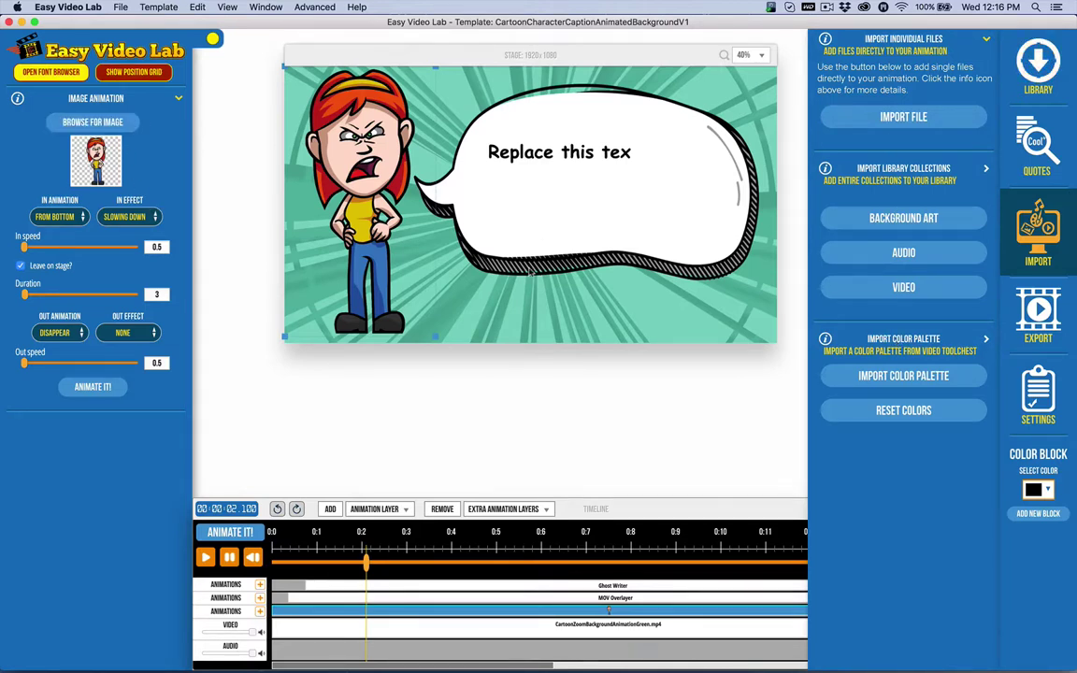
pyautogui.click(80, 119)
pyautogui.scroll(-1, 561, 187)
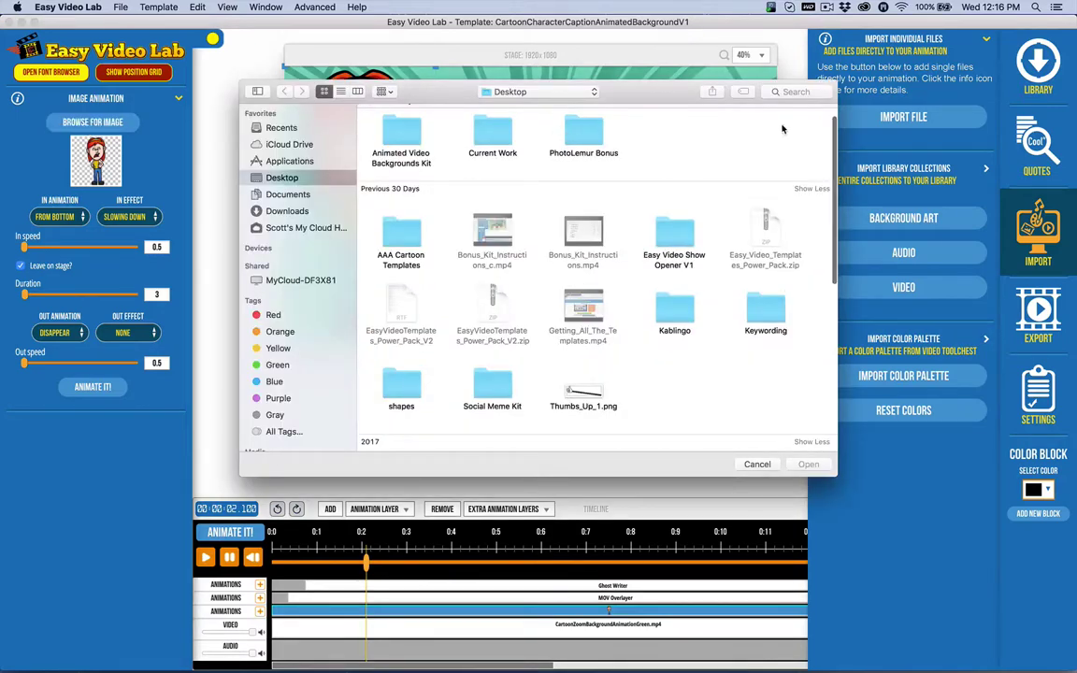
pyautogui.click(405, 241)
pyautogui.doubleClick(405, 241)
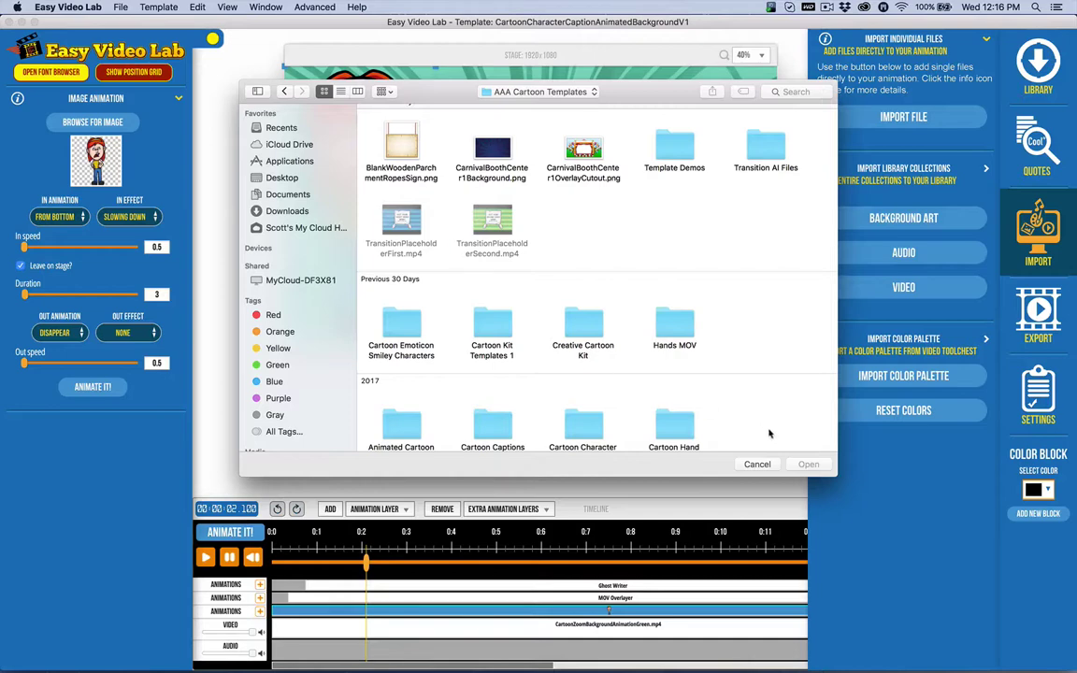
pyautogui.click(757, 463)
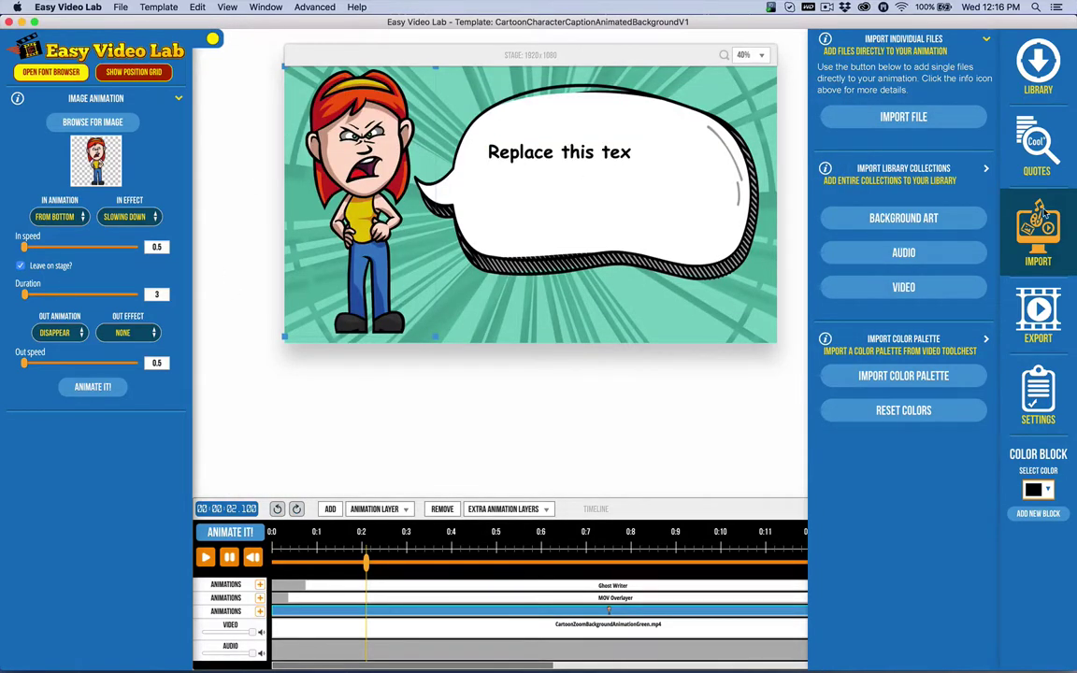
pyautogui.click(1047, 227)
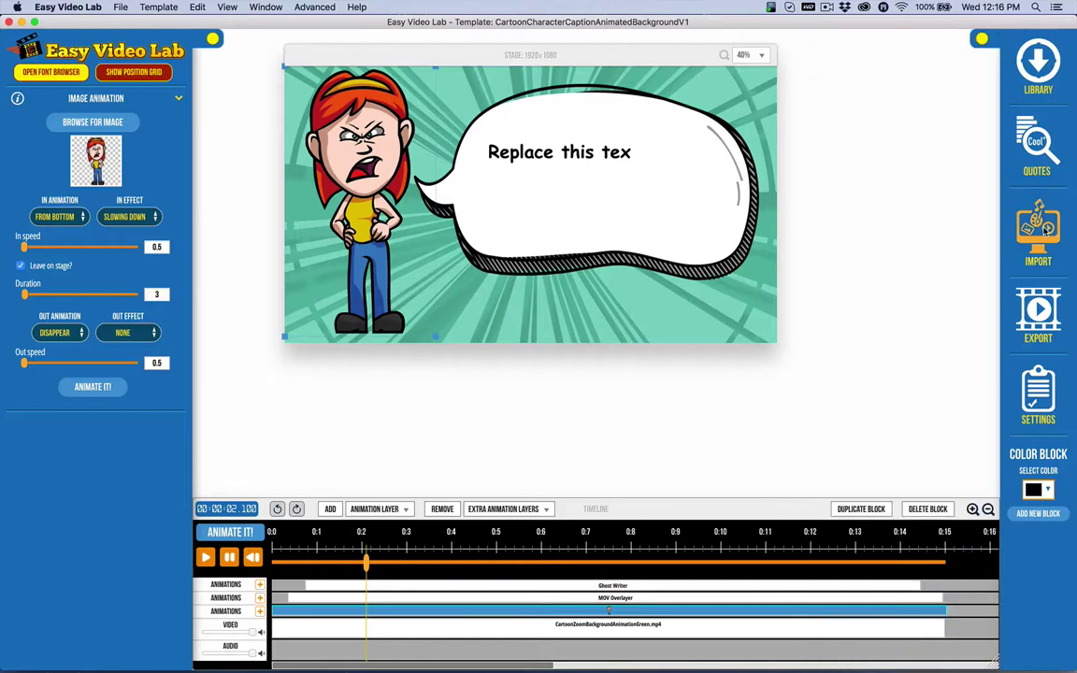
# Examine the export settings for frame rate and output formats, and close them together with the image animation settings.
pyautogui.click(1038, 311)
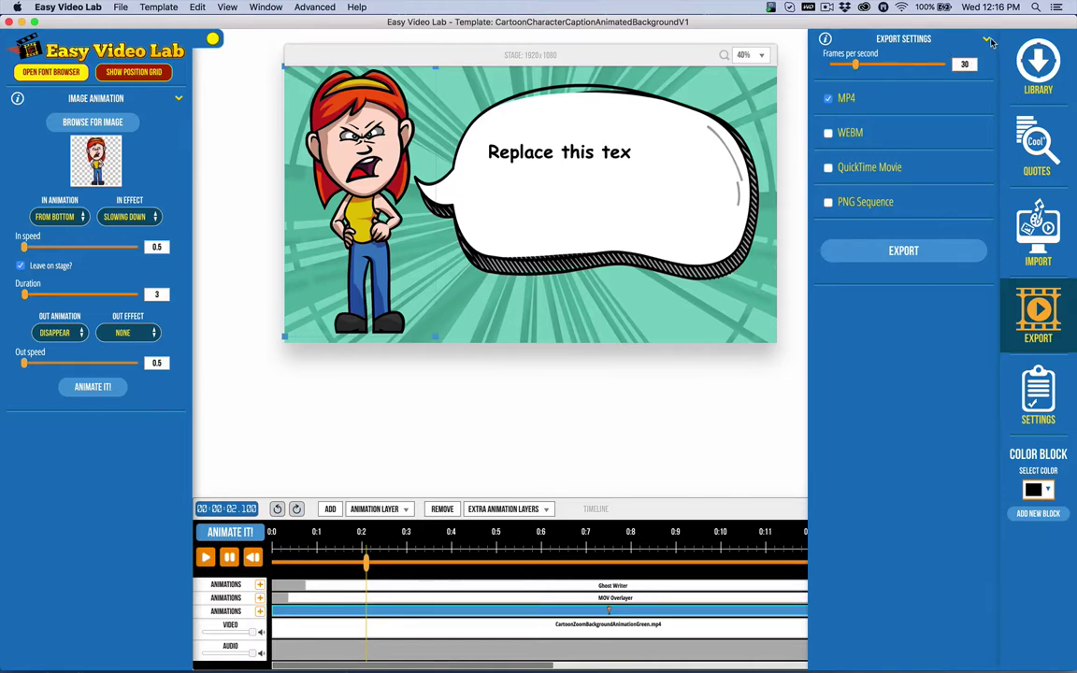
pyautogui.click(894, 39)
pyautogui.click(1038, 316)
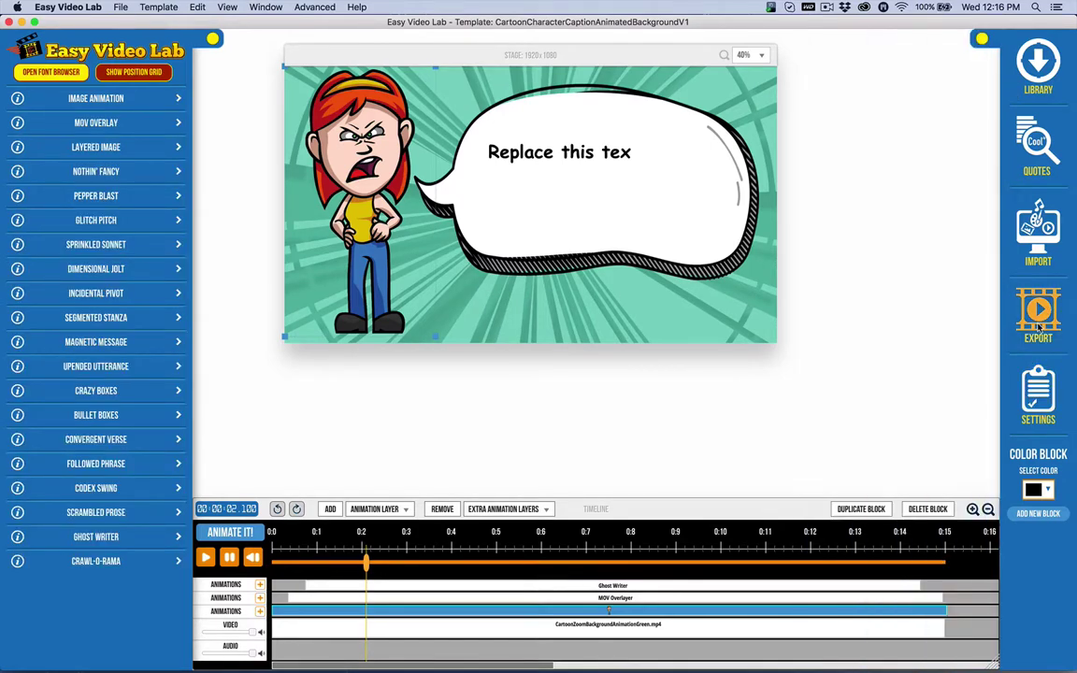
# Review the general preferences and the available stage dimension presets, and close the settings without changing the size.
pyautogui.click(1035, 409)
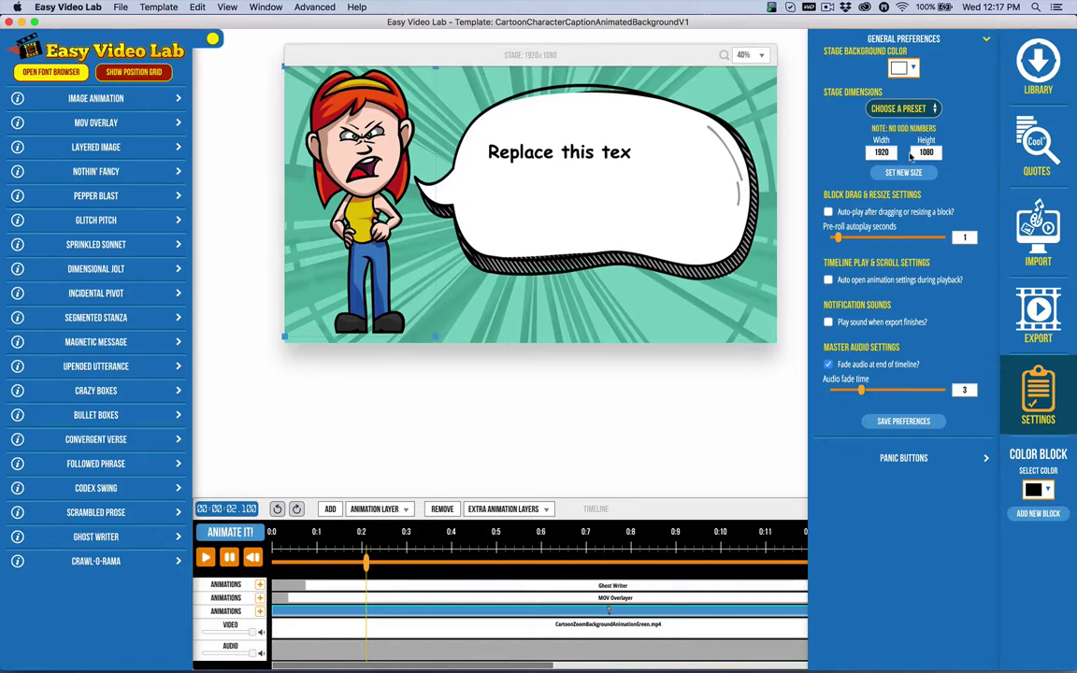
pyautogui.click(892, 110)
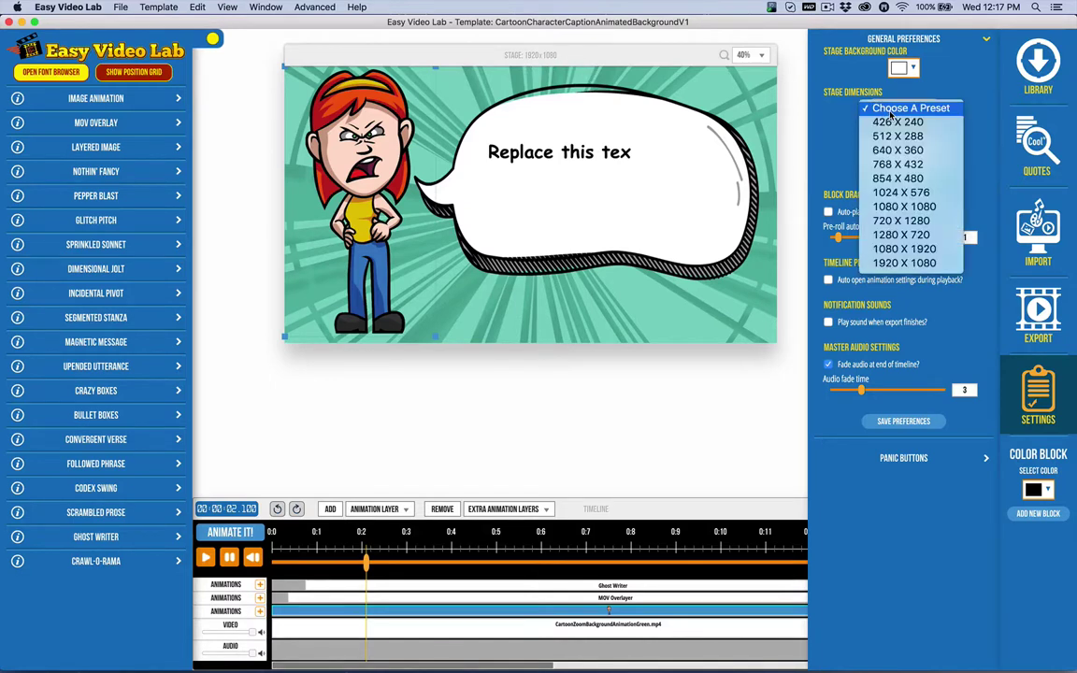
pyautogui.click(972, 180)
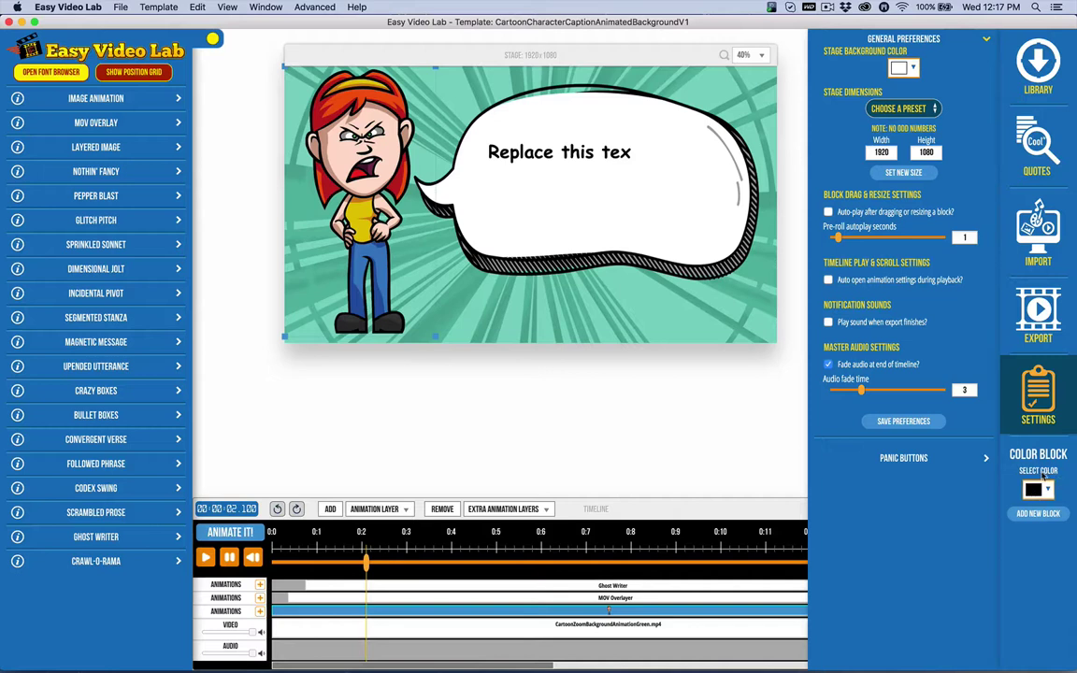
pyautogui.click(1048, 421)
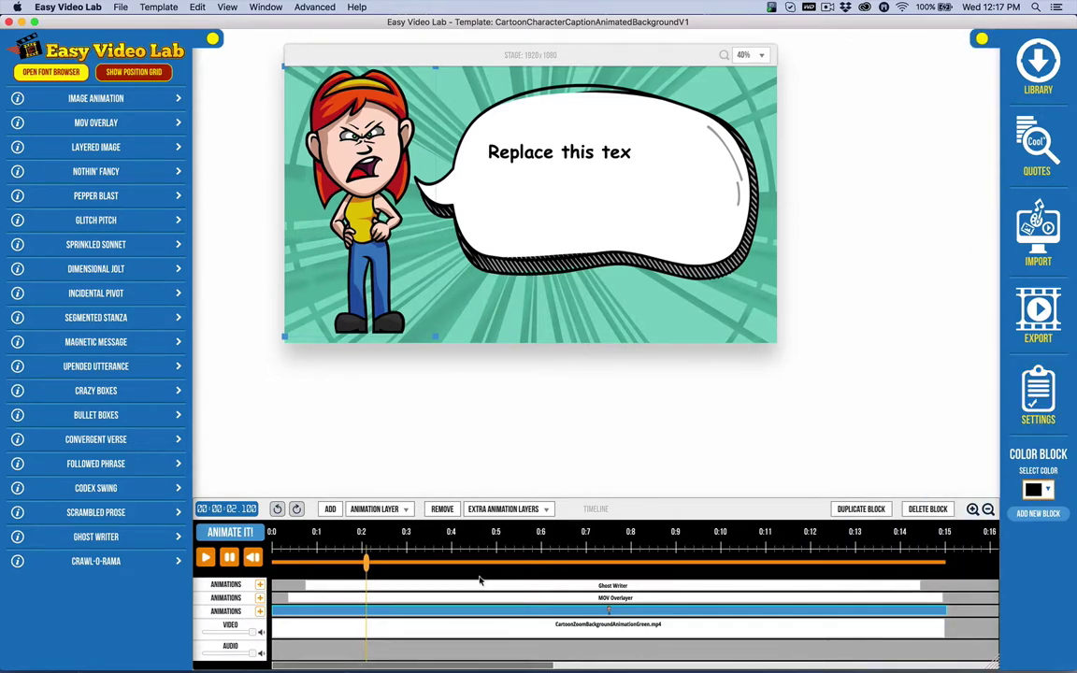
pyautogui.scroll(-1, 421, 608)
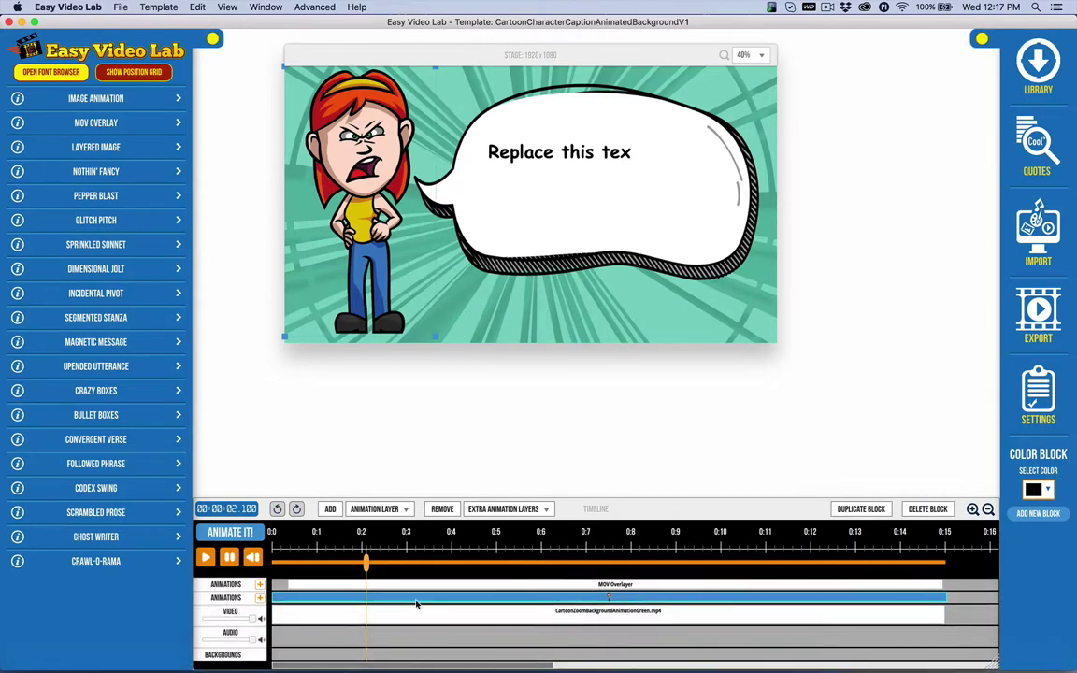